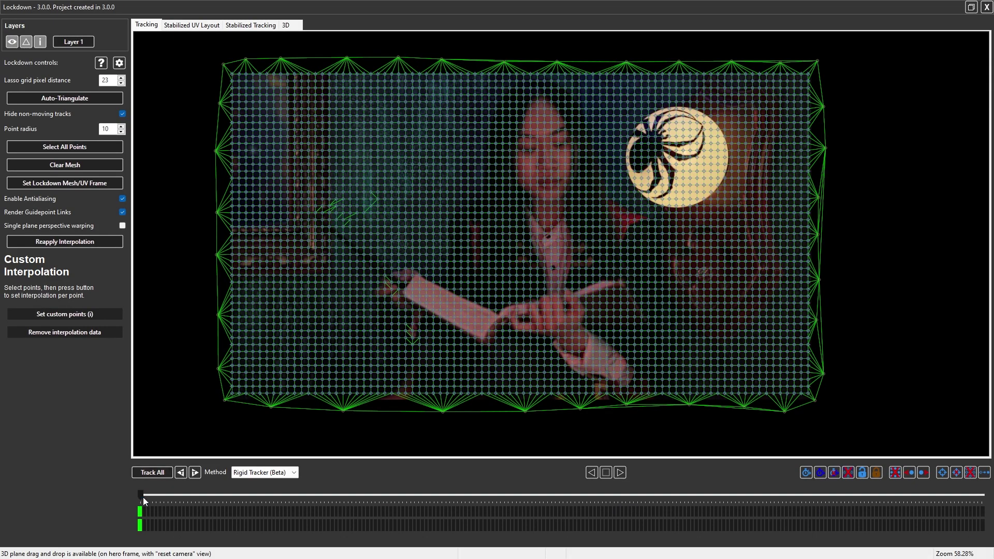
- Scrub forward and back through the clip to confirm the tracked mesh follows the subject
drag(144, 498, 974, 495)
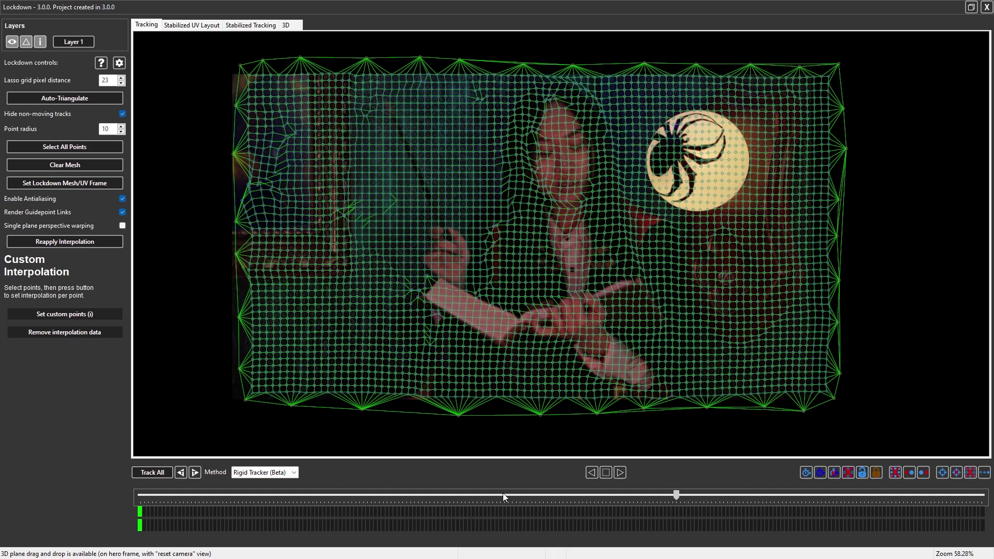
drag(503, 496, 401, 494)
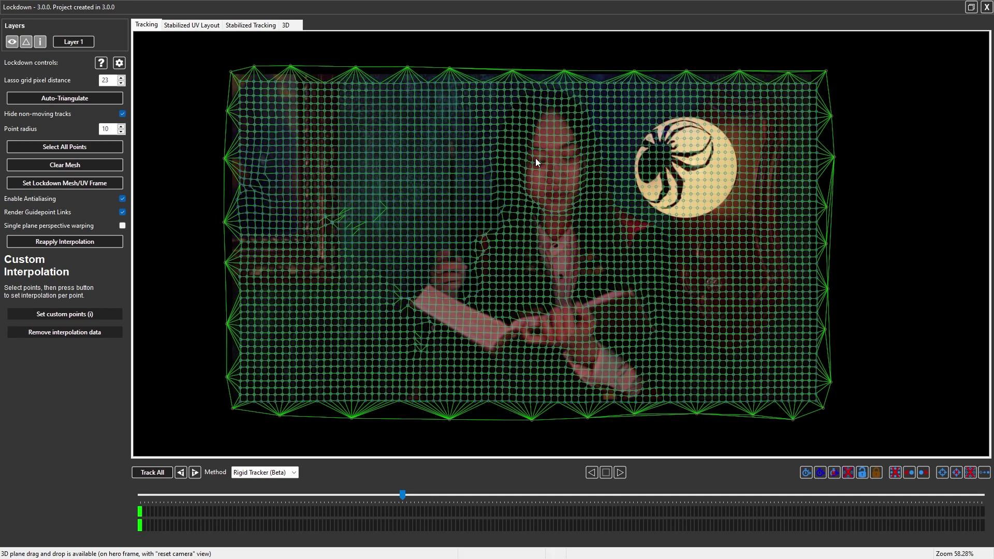
drag(402, 496, 52, 477)
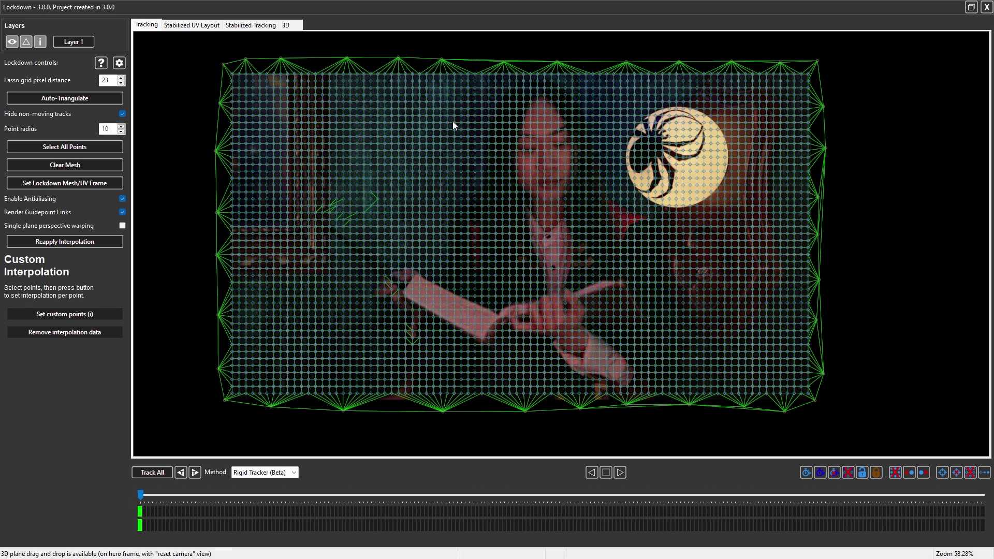
- From the zoomed-out 3D view, export the tracked mesh to Cinema 4D as wand.c4d
click(286, 26)
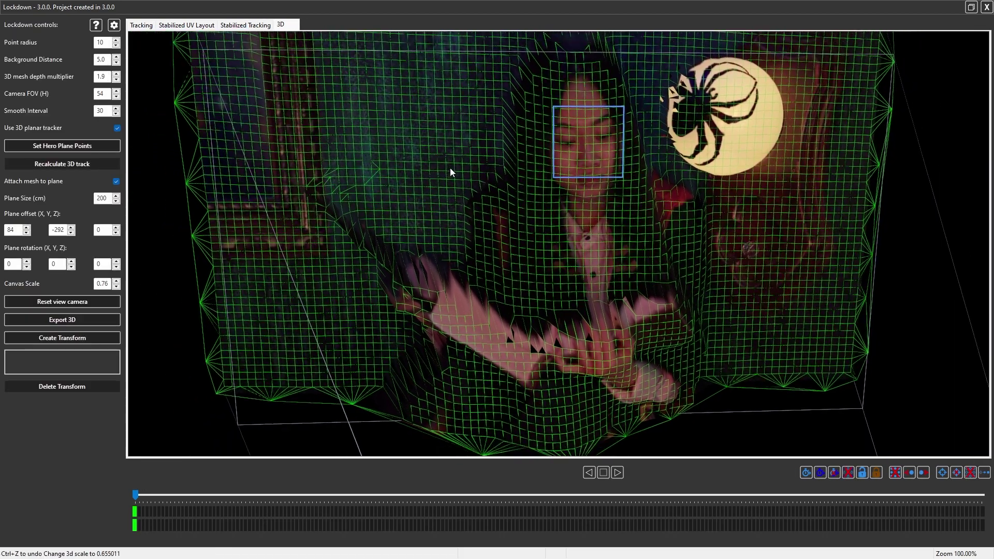
middle_drag(449, 168, 363, 173)
scroll(472, 181, down, 3)
scroll(363, 176, down, 1)
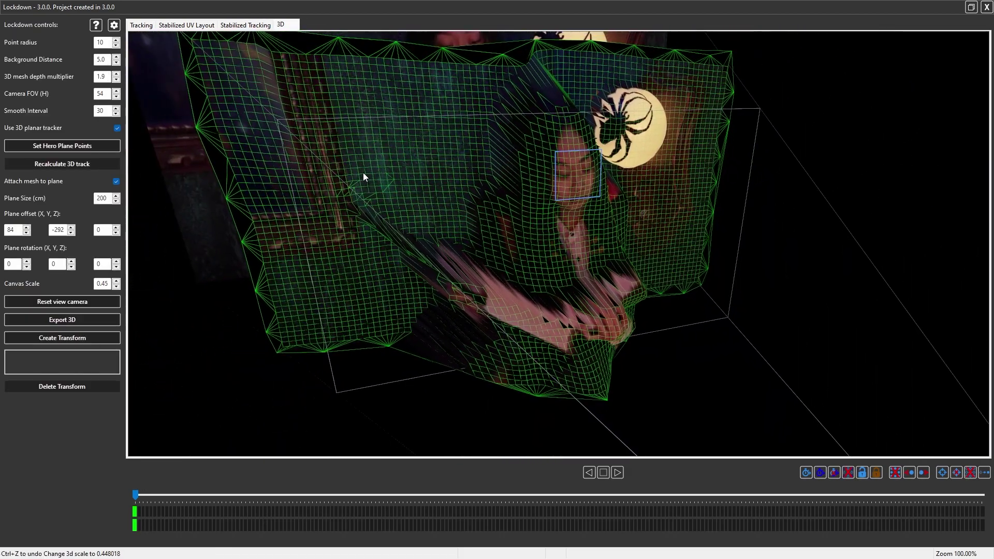
click(99, 320)
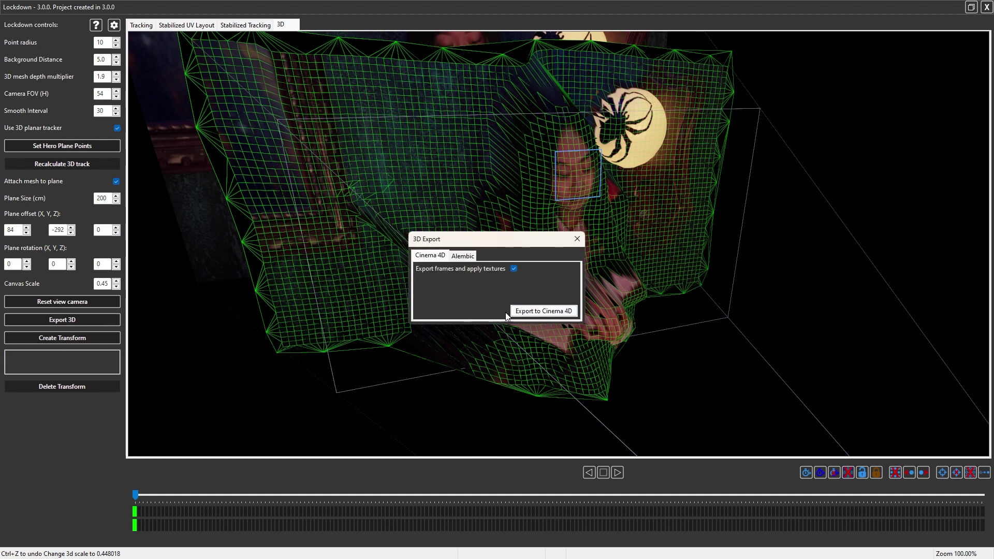
click(521, 311)
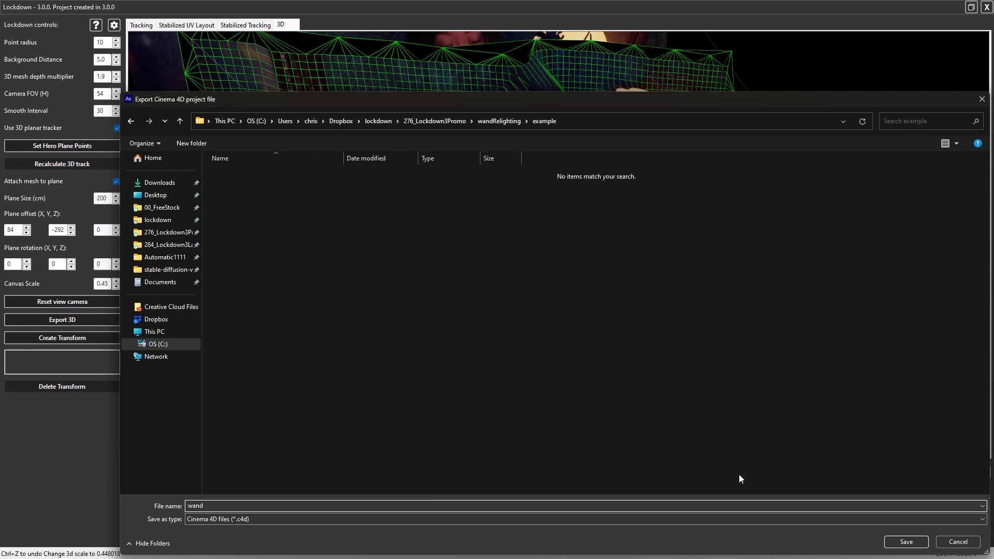
click(906, 541)
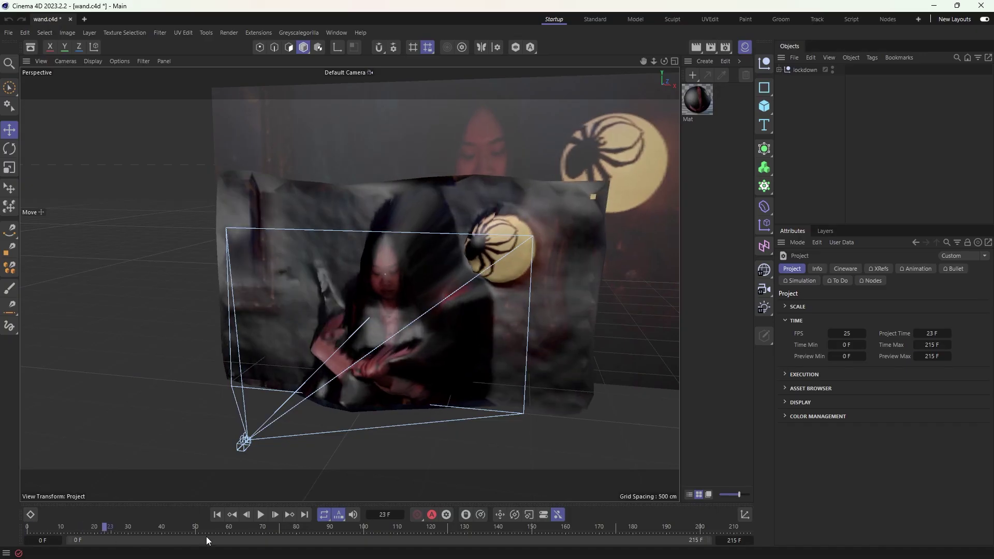
- Check the exported wand scene's footage and viewport, then move through the footage again
drag(104, 527, 151, 527)
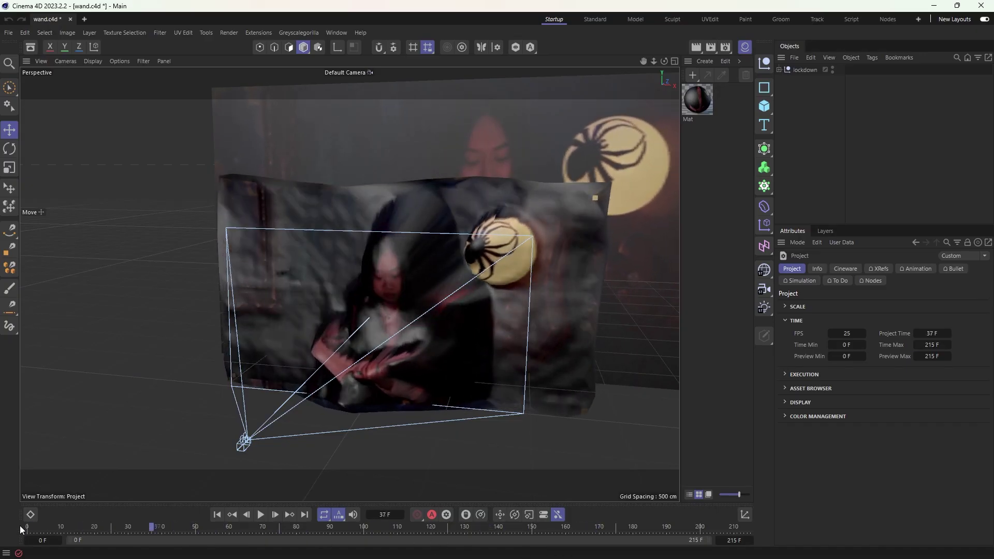
click(22, 529)
alt+drag(334, 318, 372, 324)
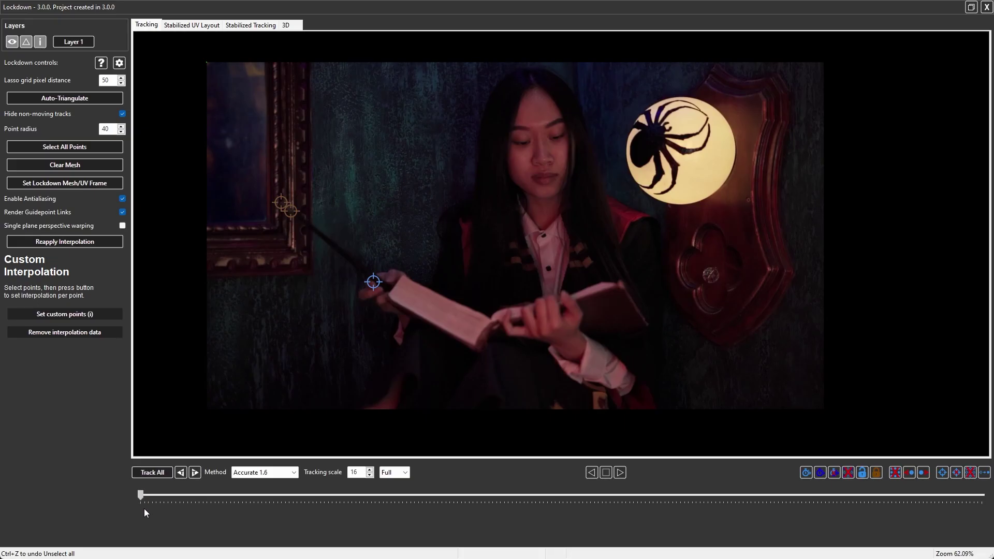
drag(143, 508, 69, 497)
- Select the wand-tip point, scrub to verify its track, and switch to the 3D view
click(281, 202)
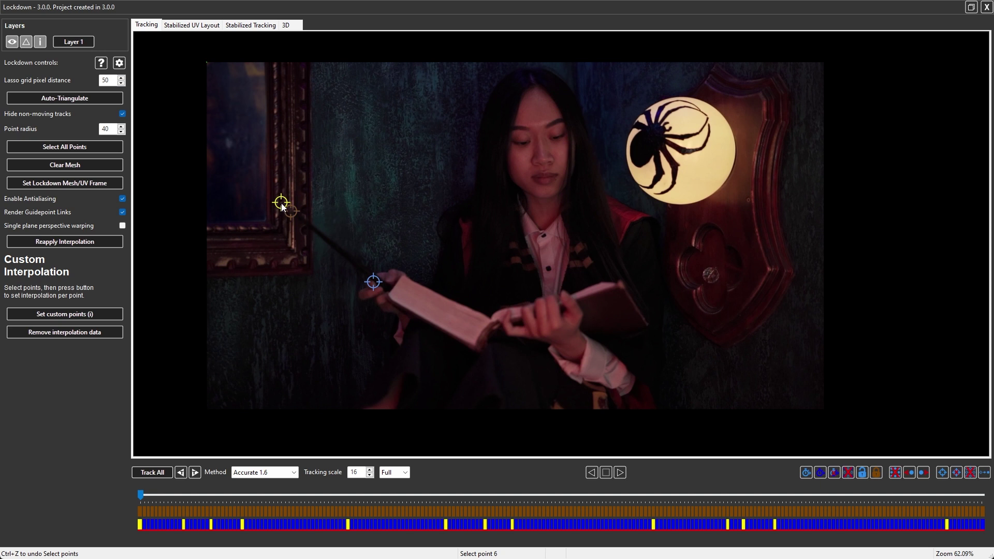
drag(140, 499, 70, 501)
drag(141, 498, 154, 496)
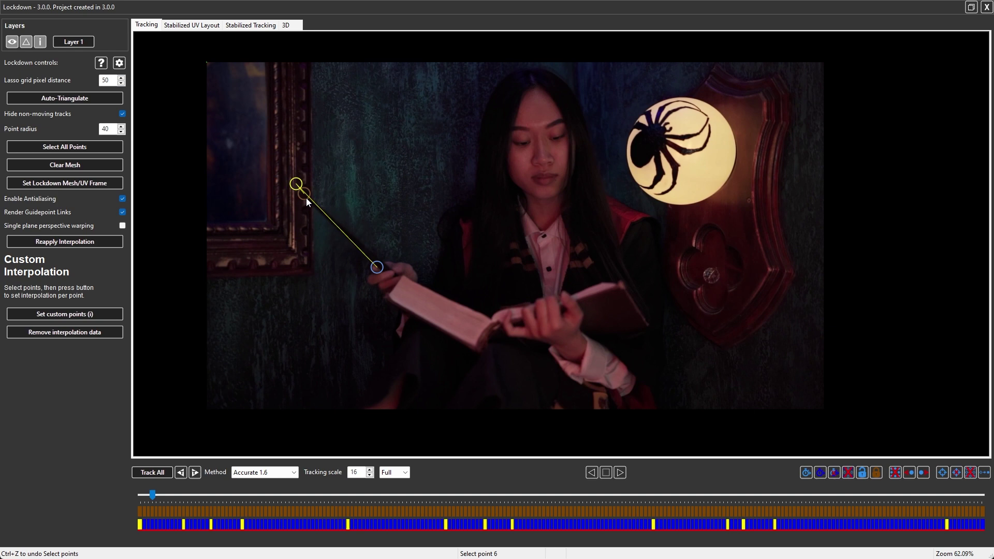
click(290, 26)
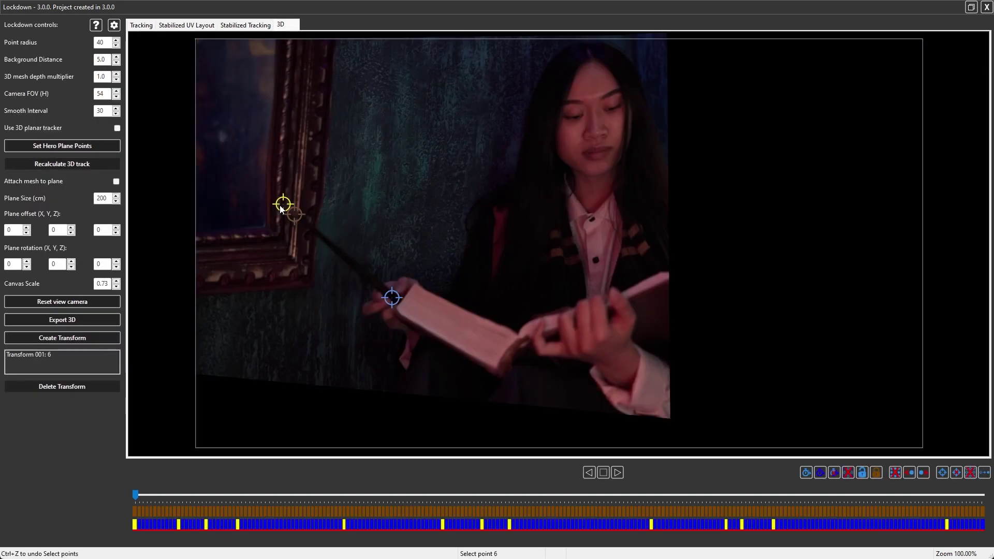
- Create a transform from the wand-tip point and export it without frames or textures as lightPoint
click(60, 340)
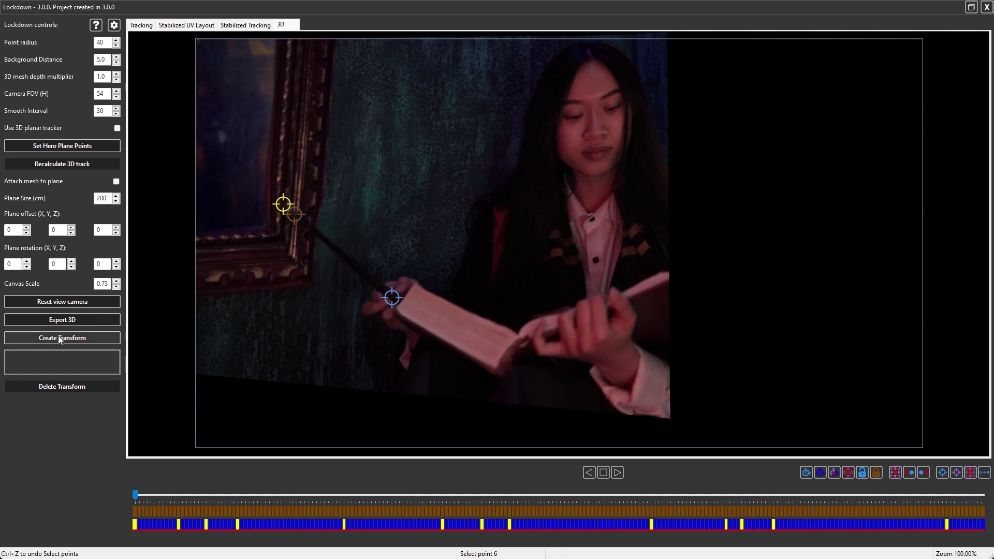
click(96, 324)
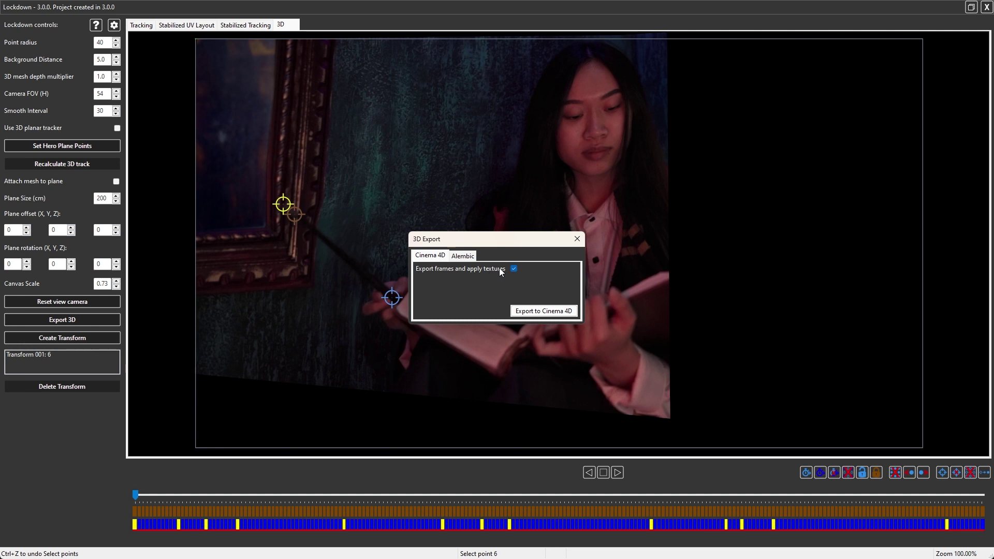
click(514, 268)
click(530, 311)
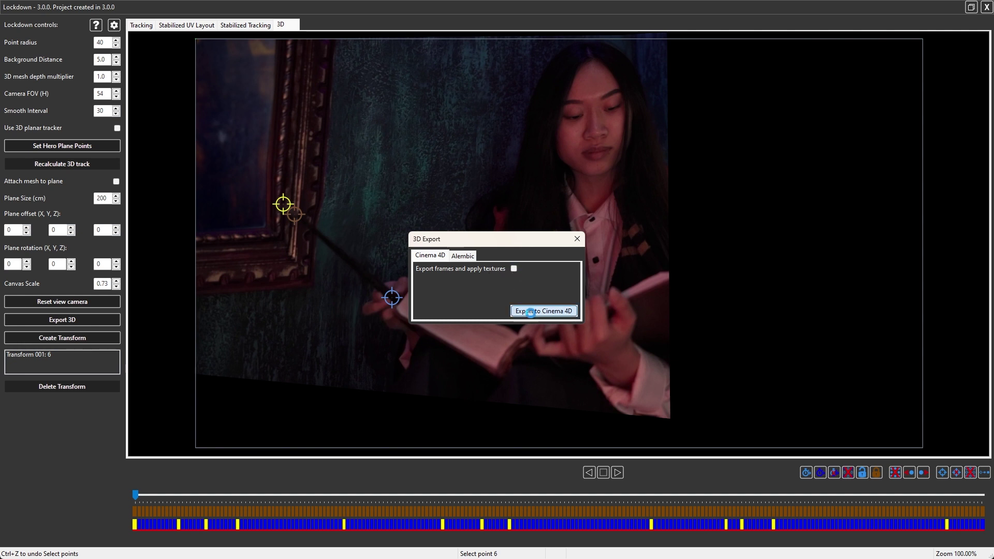
text(lightPoint)
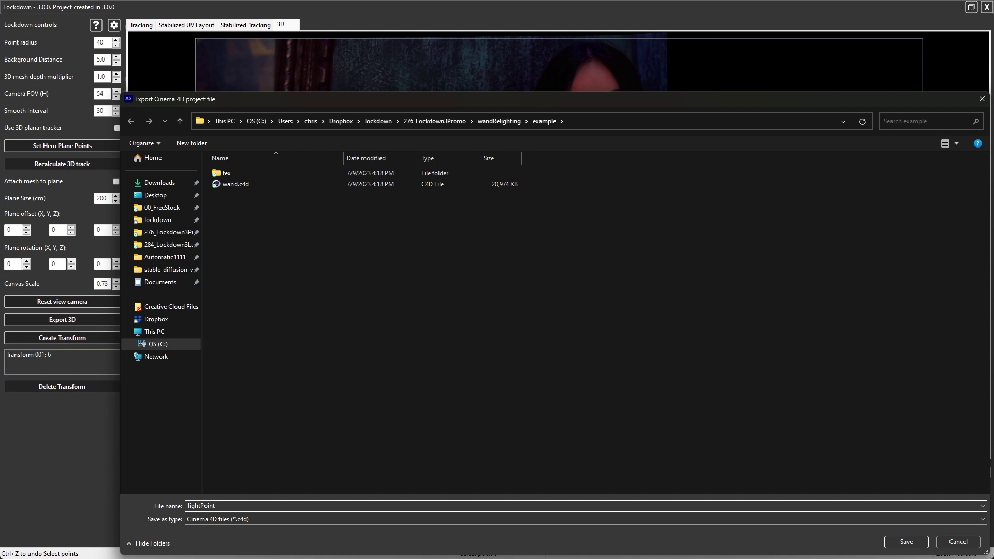
- Save lightPoint.c4d, open it in Cinema 4D and frame the whole scene
click(905, 542)
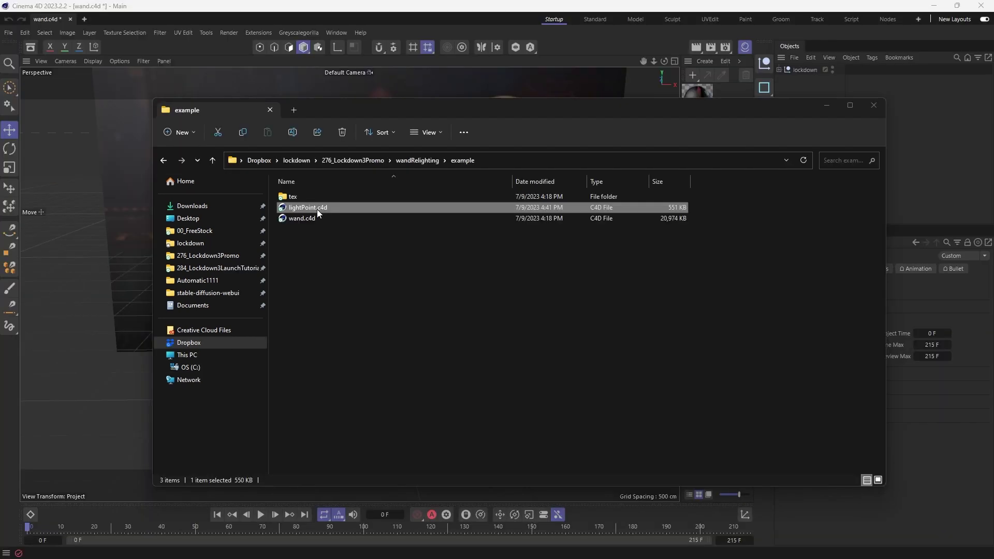
double_click(317, 209)
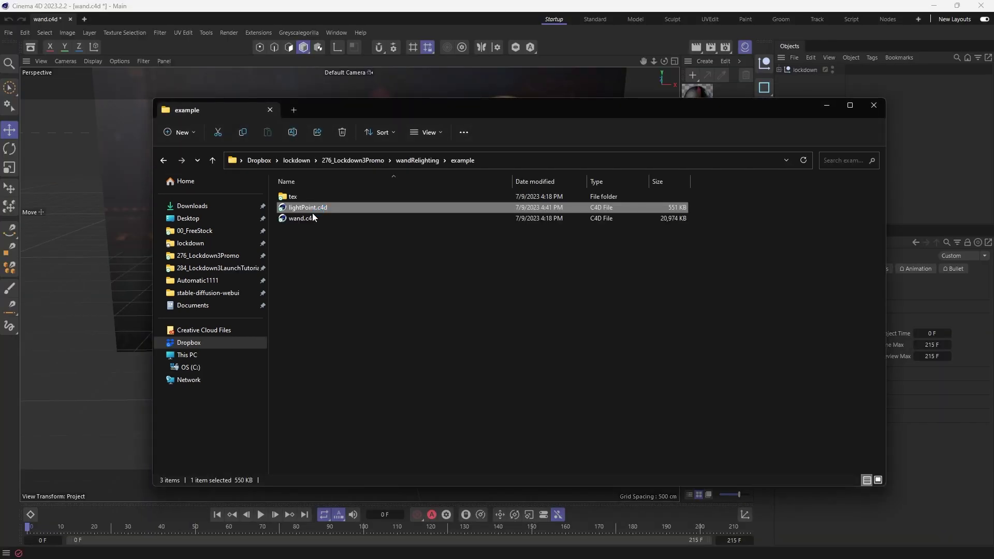
click(822, 105)
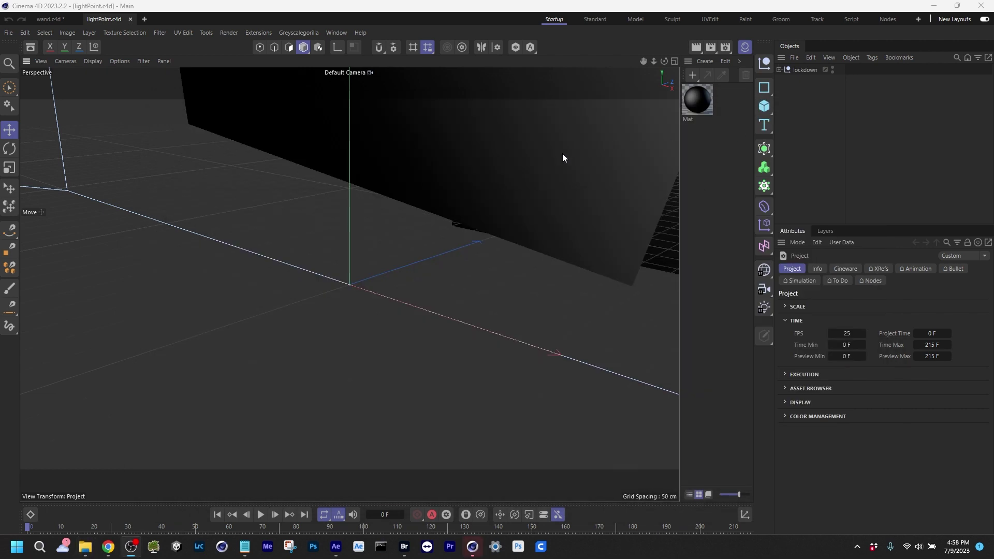
key(h)
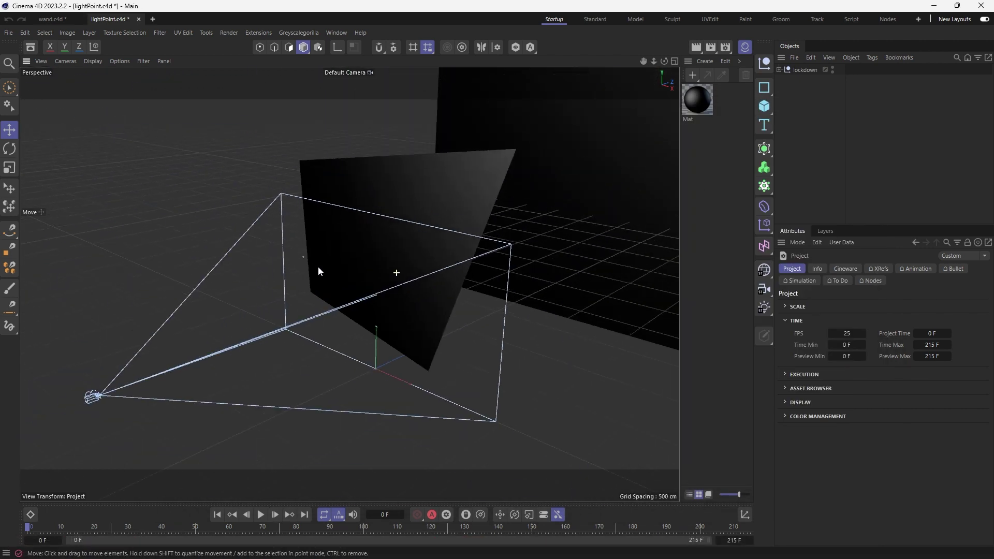
- Delete the mesh, background plane and Null objects from the lockdown hierarchy
click(778, 70)
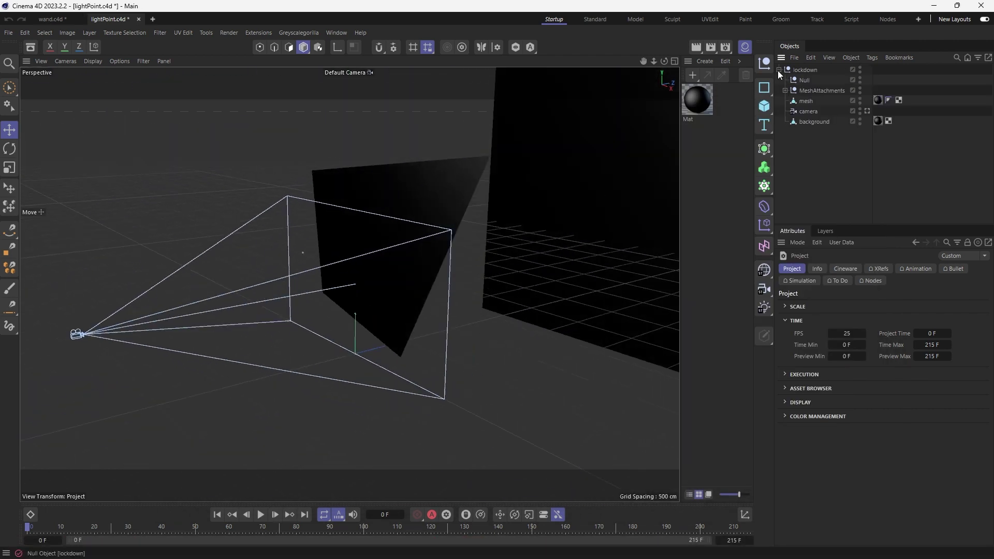
click(805, 101)
ctrl+click(811, 123)
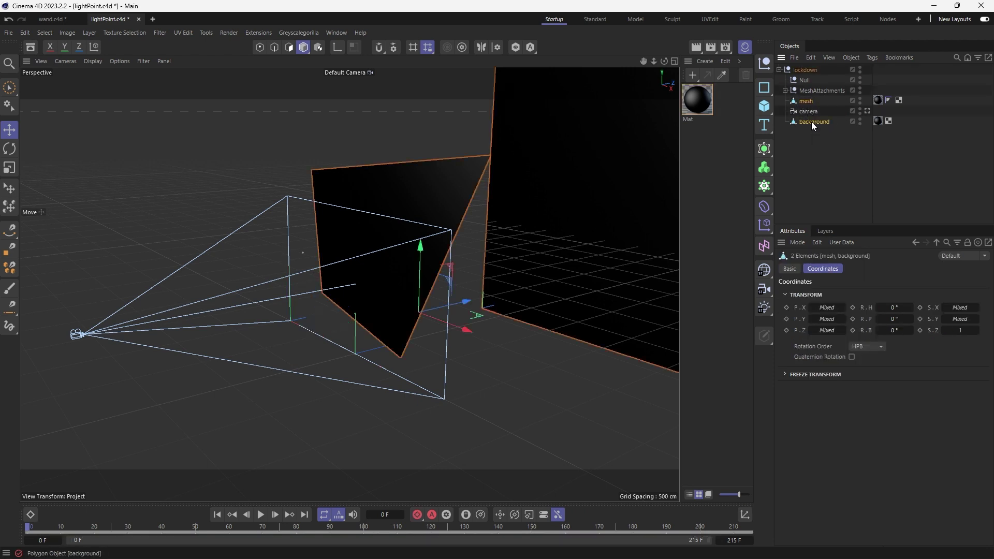
key(Delete)
click(803, 81)
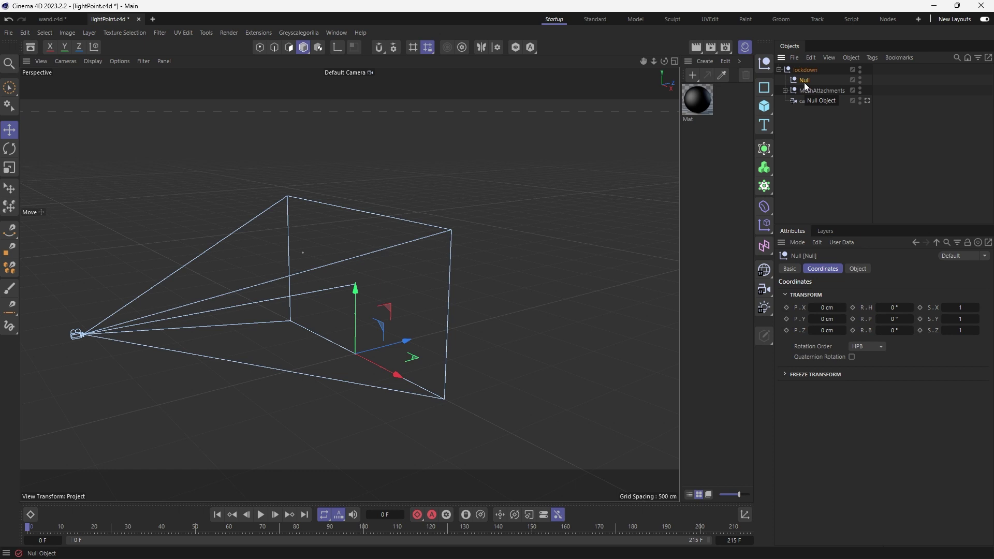
key(Delete)
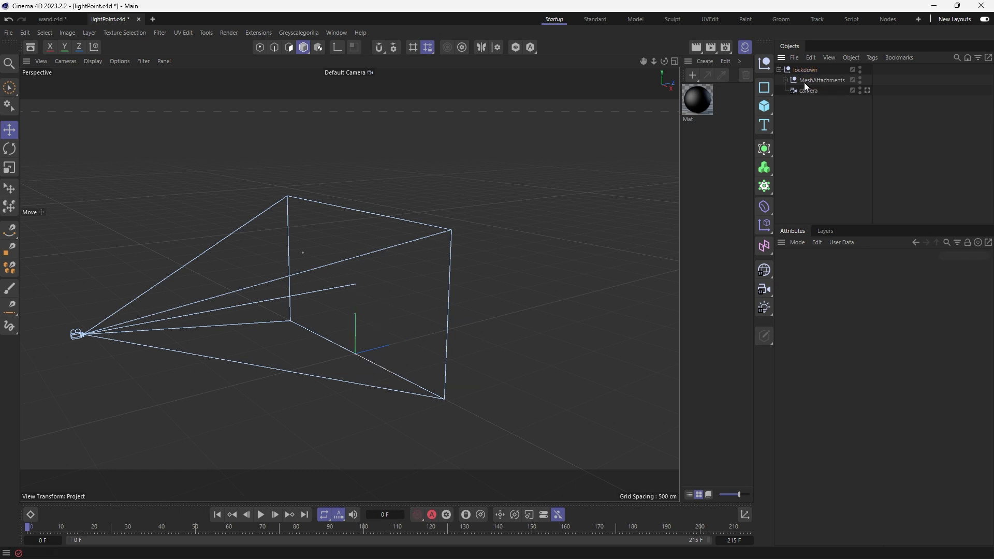
- Check attachment_1's motion at frame 167, then rename the lockdown null to PointLight
click(785, 80)
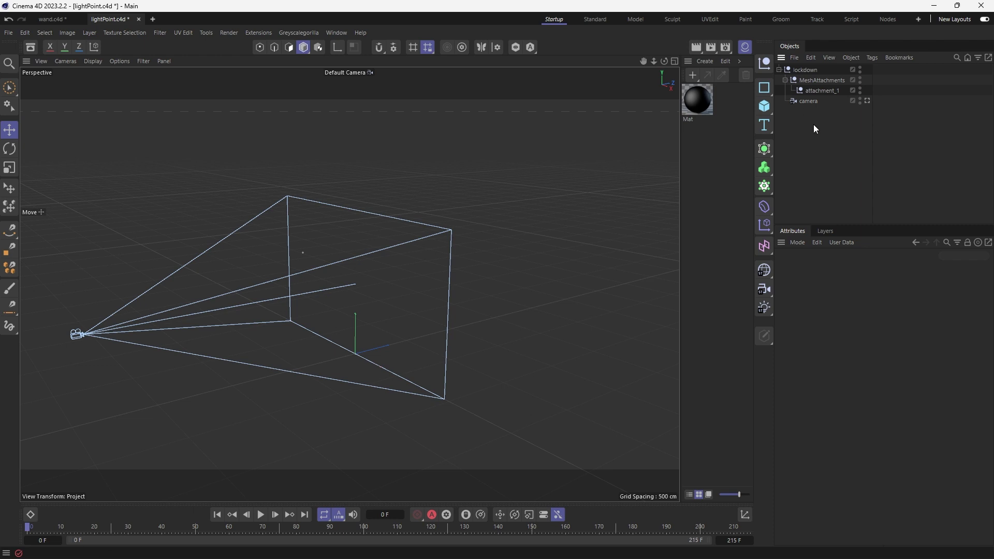
click(822, 92)
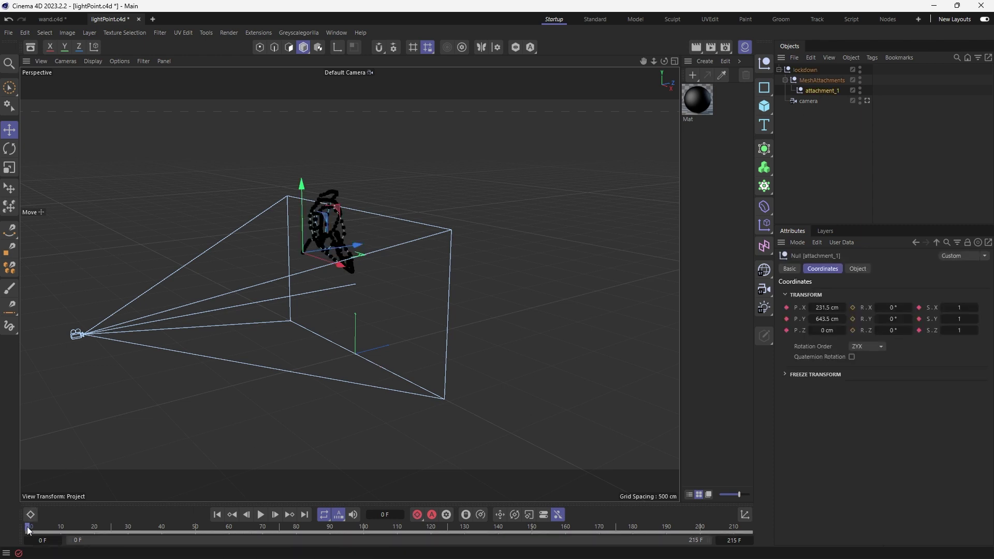
drag(155, 526, 26, 520)
click(800, 71)
double_click(802, 71)
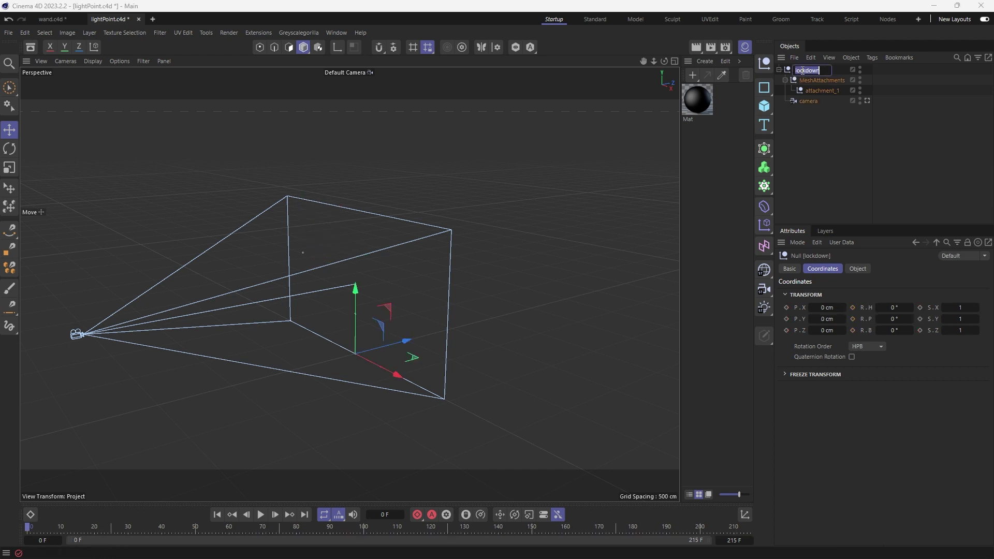
text(l)
key(Return)
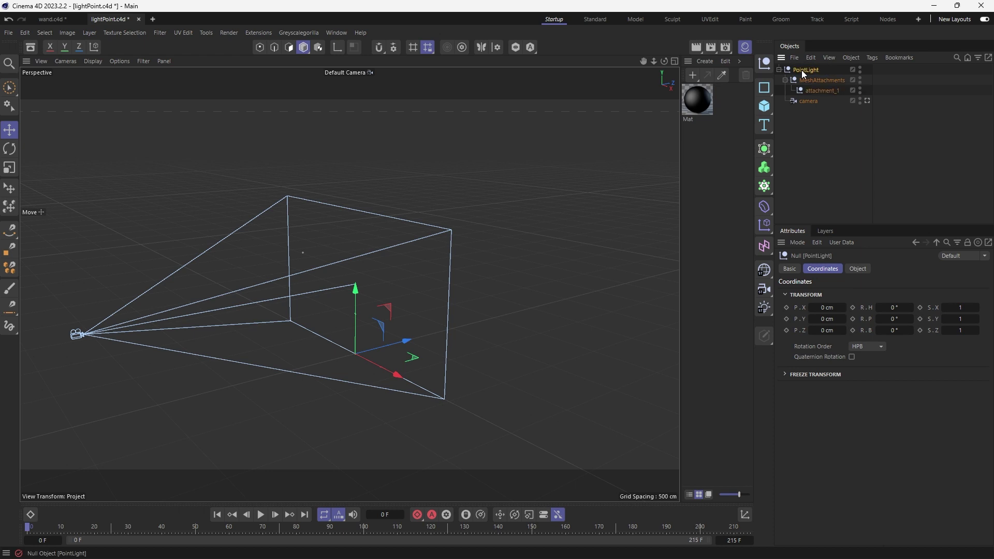
- Paste the PointLight rig into the wand.c4d scene
click(51, 19)
click(819, 169)
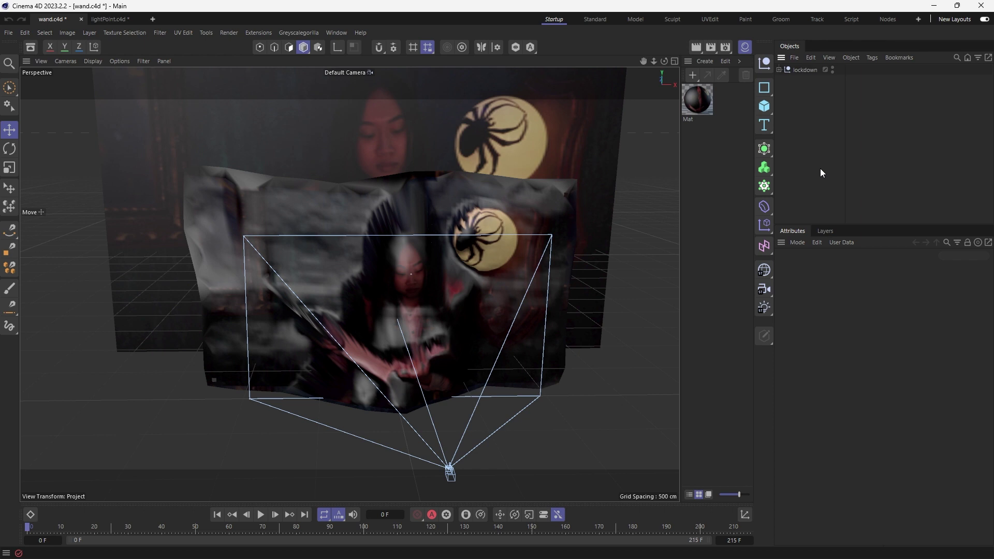
key(ctrl+v)
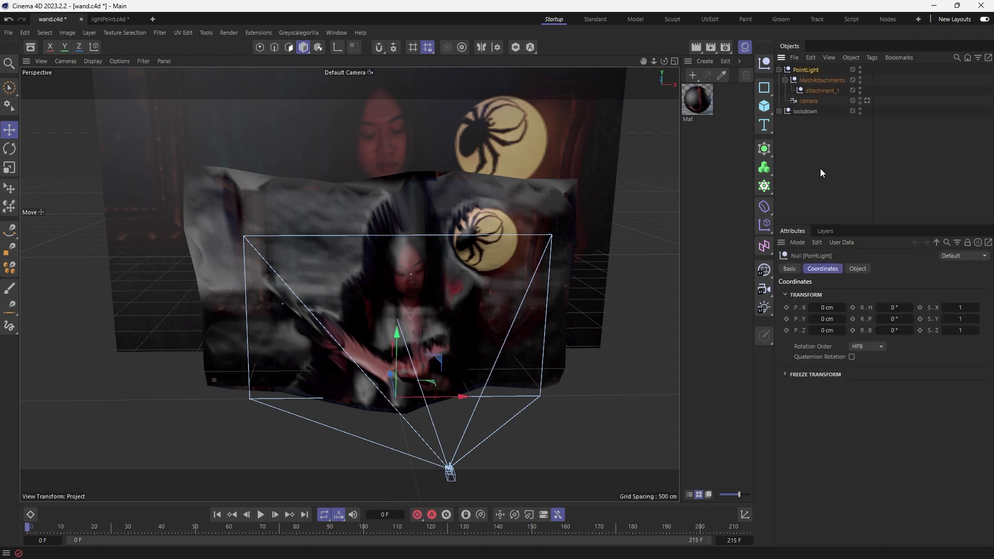
- Add a Sphere under attachment_1 and set its position to 0, 0, 0
click(764, 107)
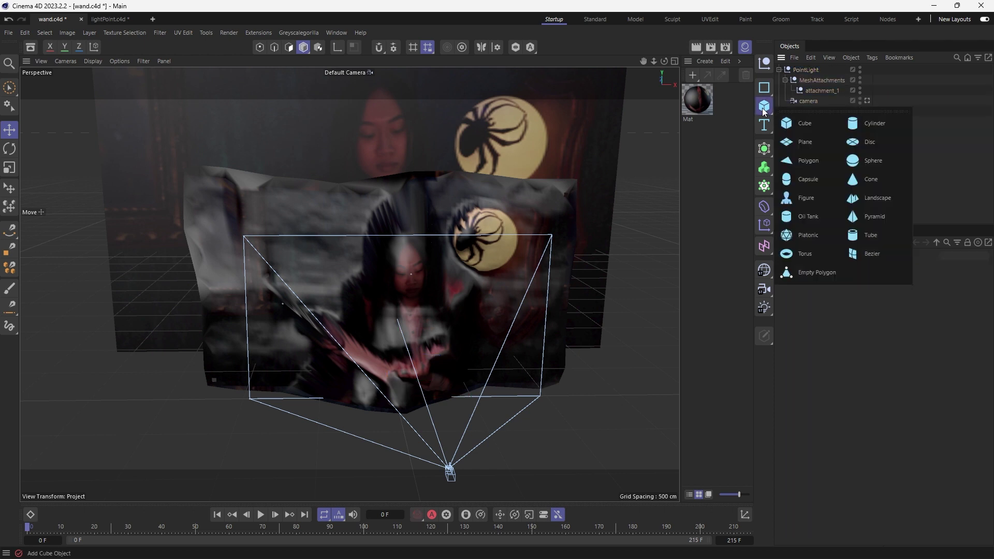
click(871, 160)
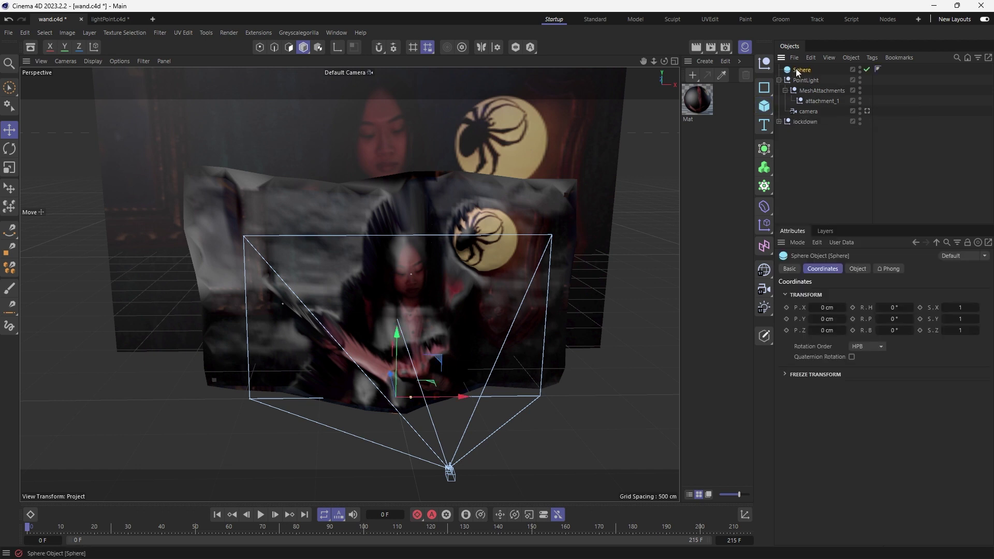
drag(801, 70, 824, 101)
click(825, 307)
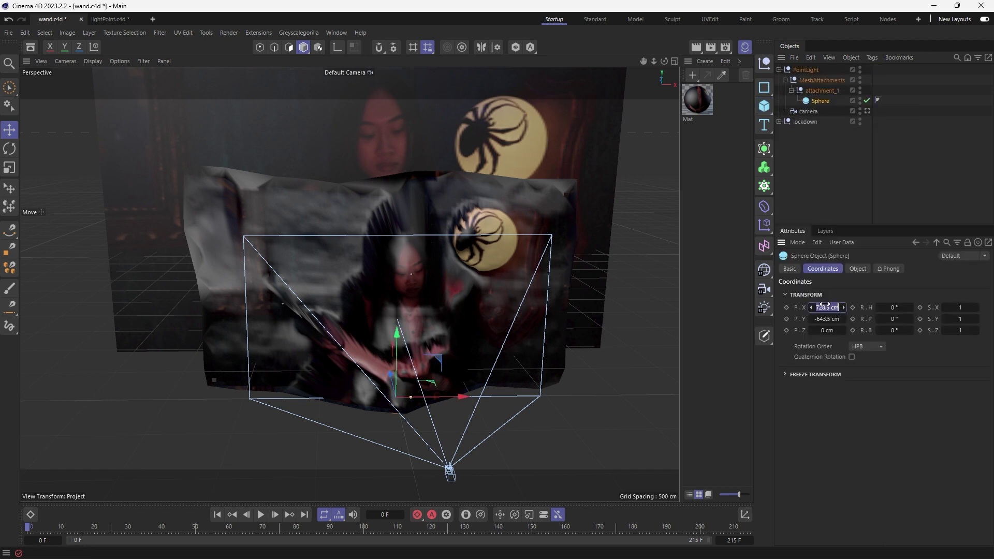
text(0)
key(Tab)
text(0)
key(Tab)
text(0)
key(Return)
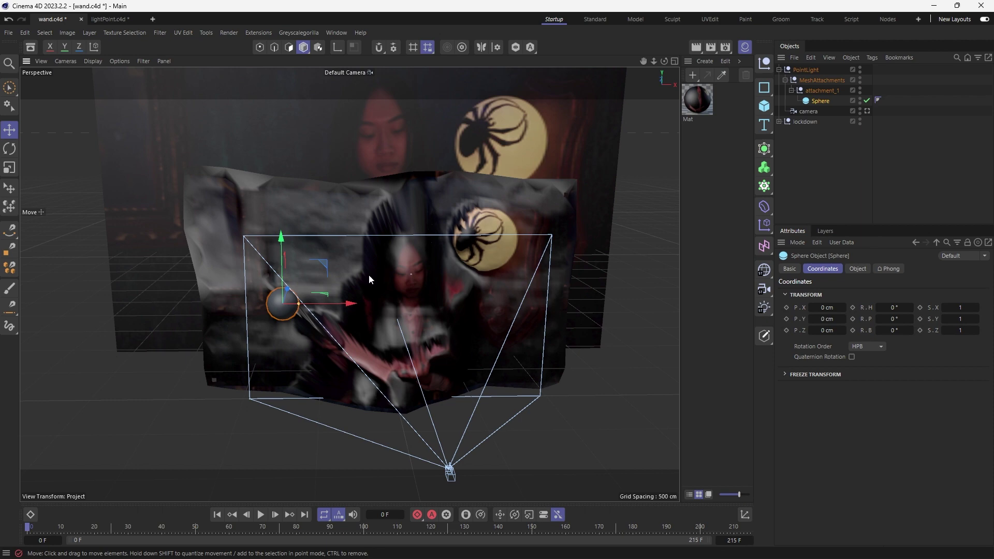
scroll(368, 275, up, 2)
click(779, 121)
click(867, 163)
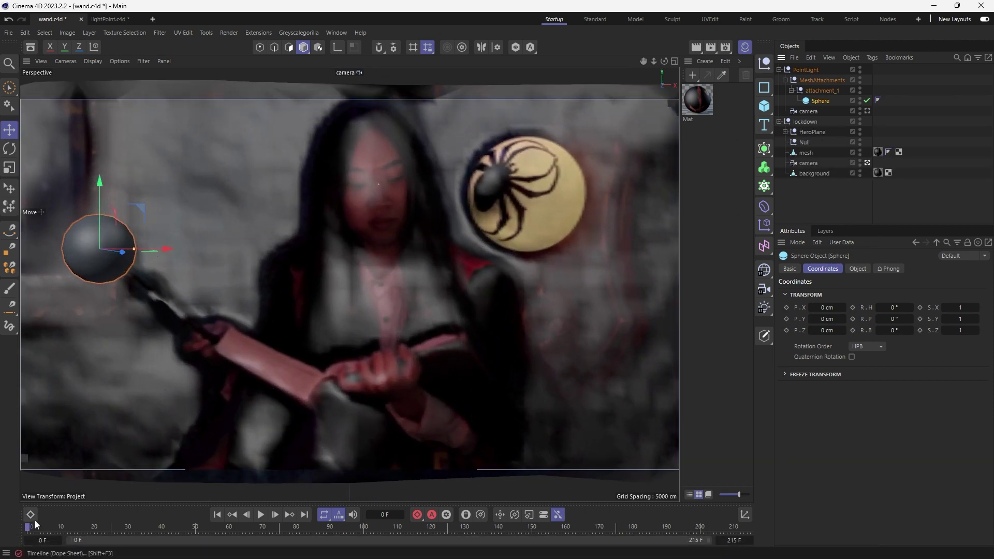
mouse_move(35, 525)
mouse_down()
mouse_move(616, 526)
mouse_move(28, 526)
mouse_up()
click(867, 163)
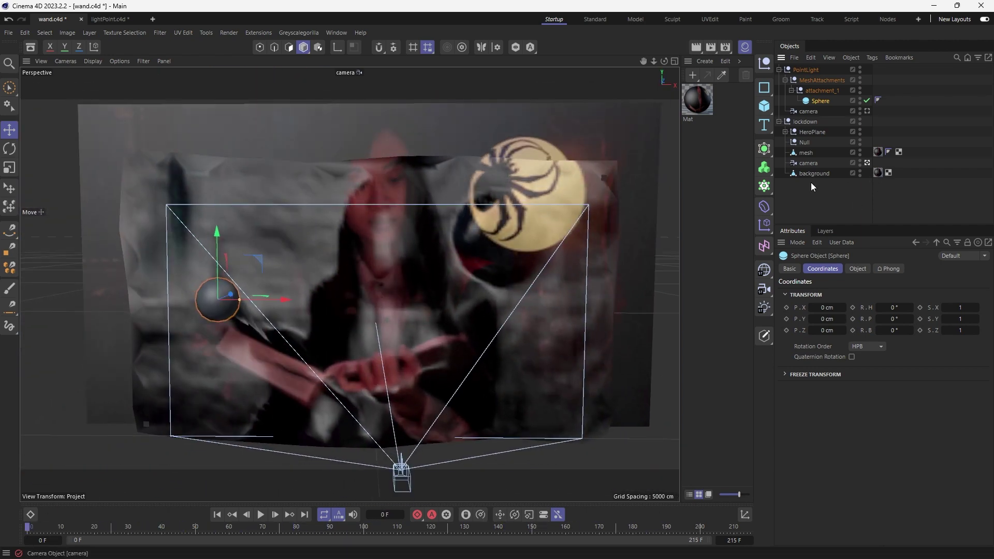
scroll(362, 275, up, 3)
alt+drag(369, 293, 372, 390)
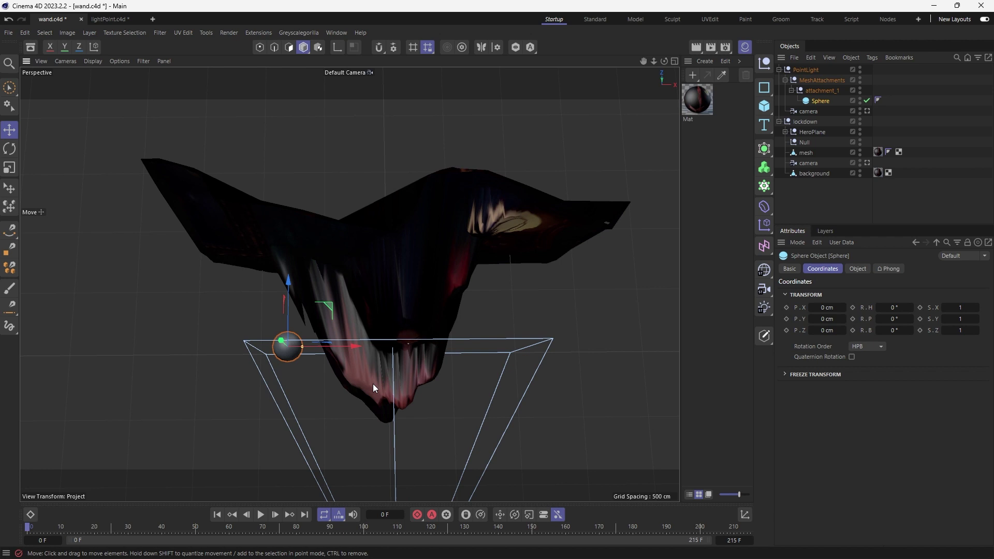
alt+drag(377, 293, 378, 306)
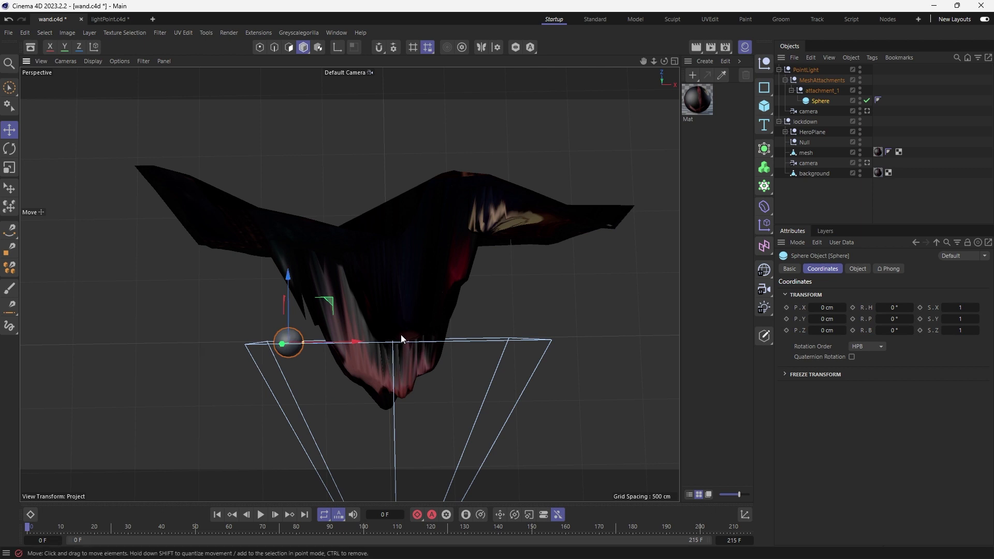
alt+drag(401, 334, 368, 246)
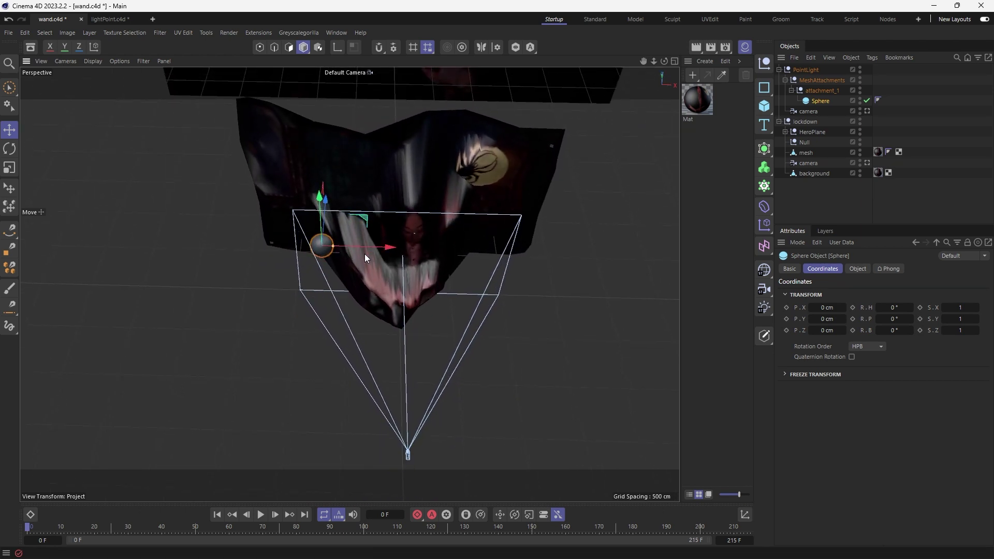
click(804, 71)
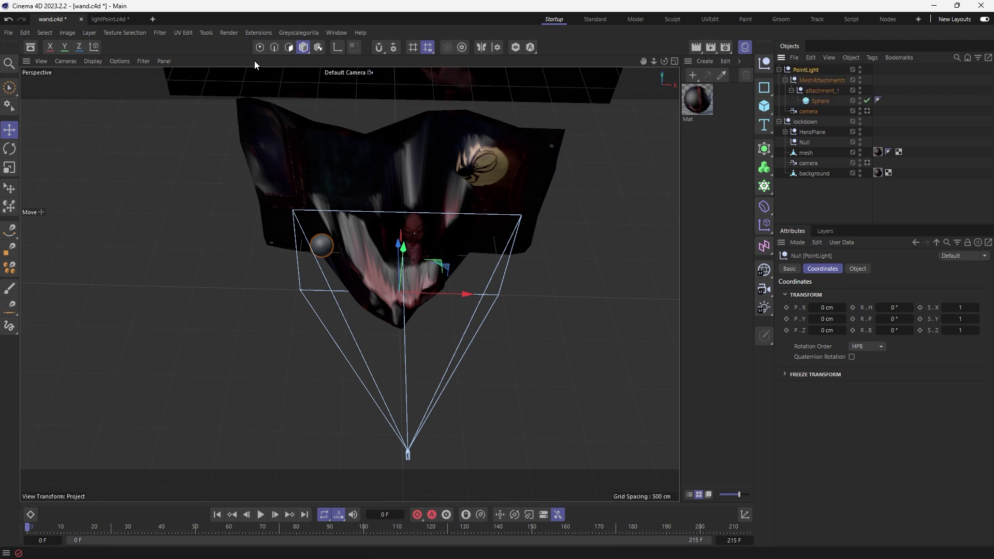
- Switch to 2 Views Side-by-Side and set the right view to look through the scene camera
click(164, 61)
mouse_move(217, 83)
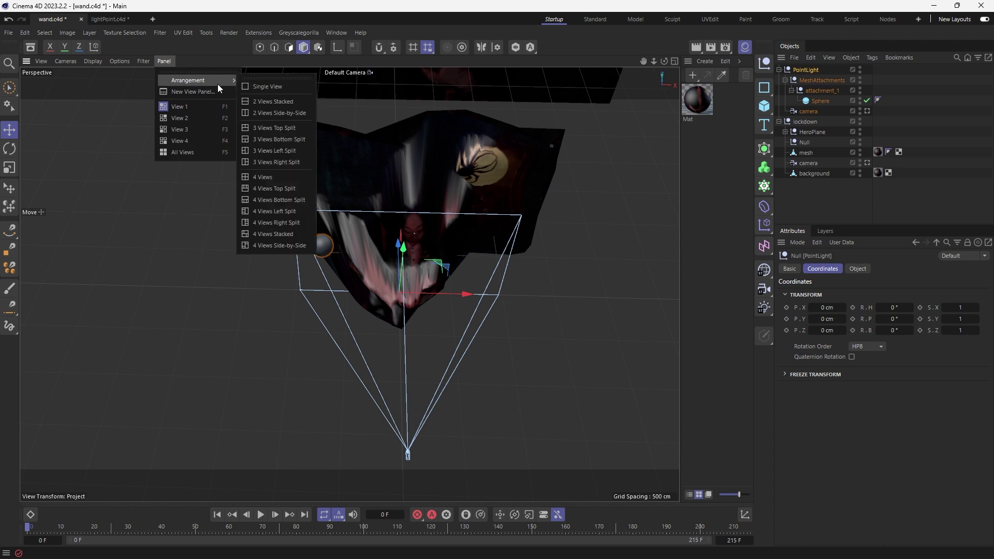
click(300, 109)
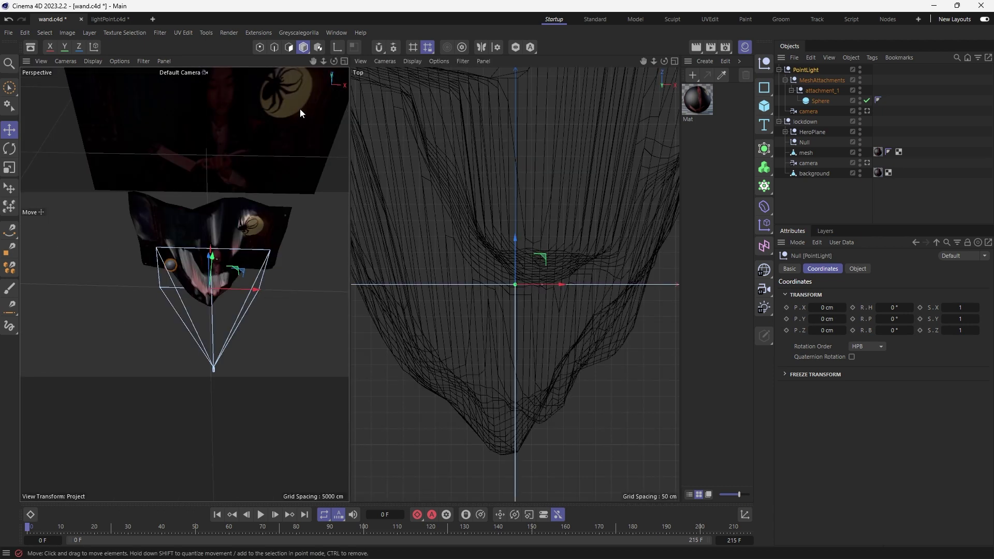
click(393, 61)
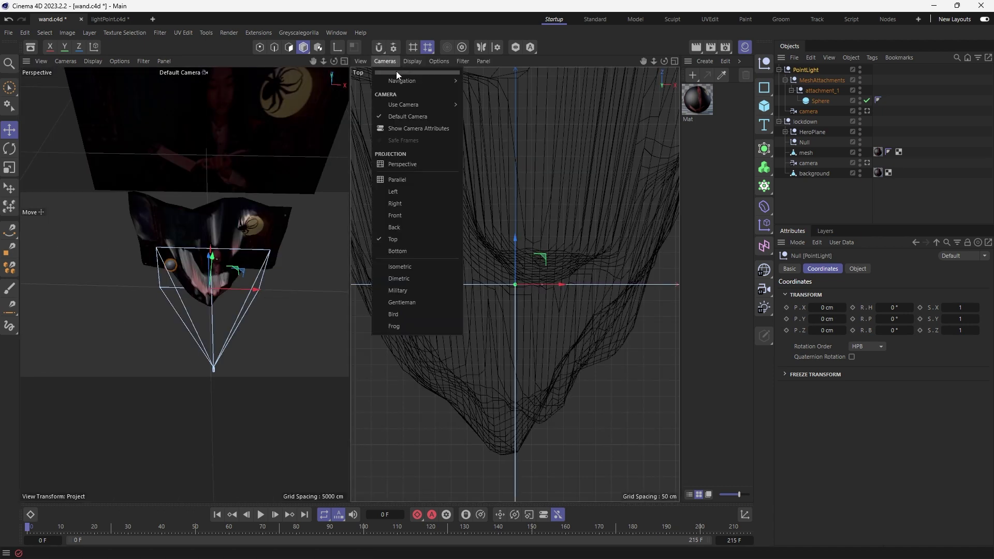
mouse_move(410, 105)
click(487, 111)
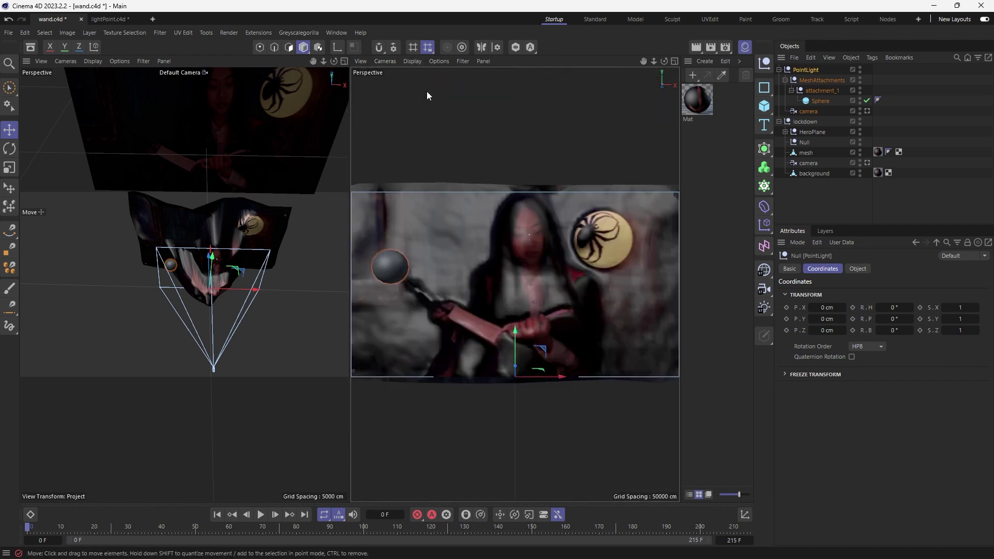
- Add a null under the lockdown camera and zero its position to match the camera
drag(348, 244, 393, 243)
click(804, 197)
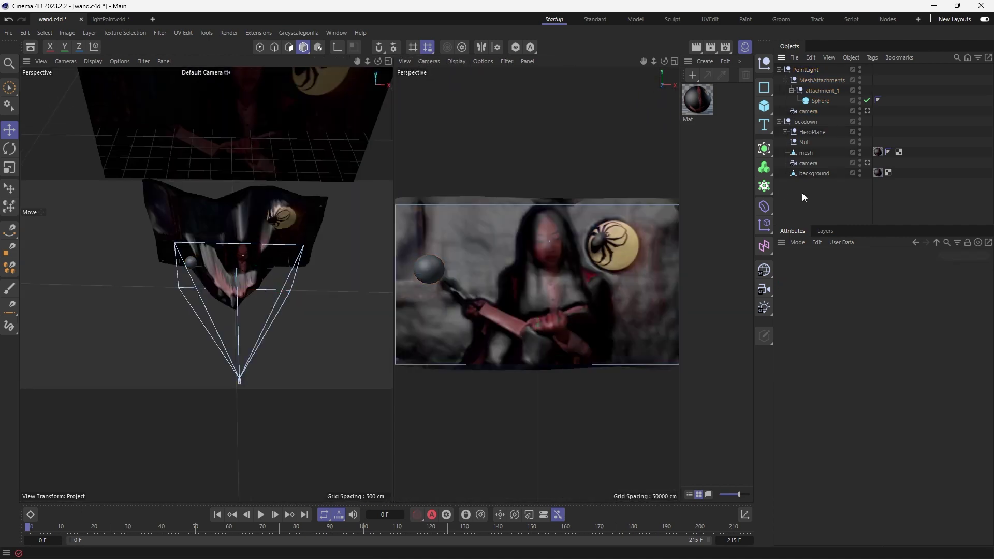
click(764, 64)
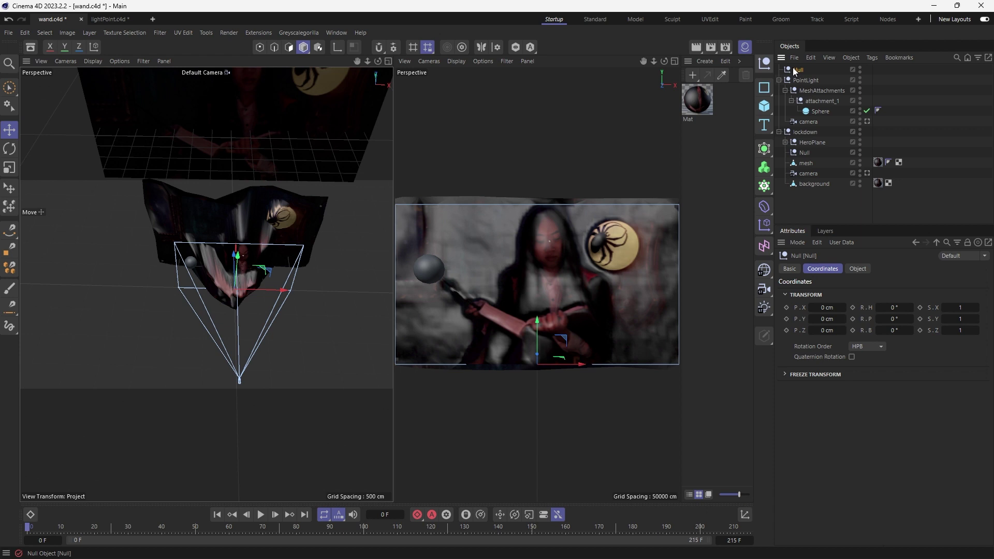
drag(795, 72, 811, 176)
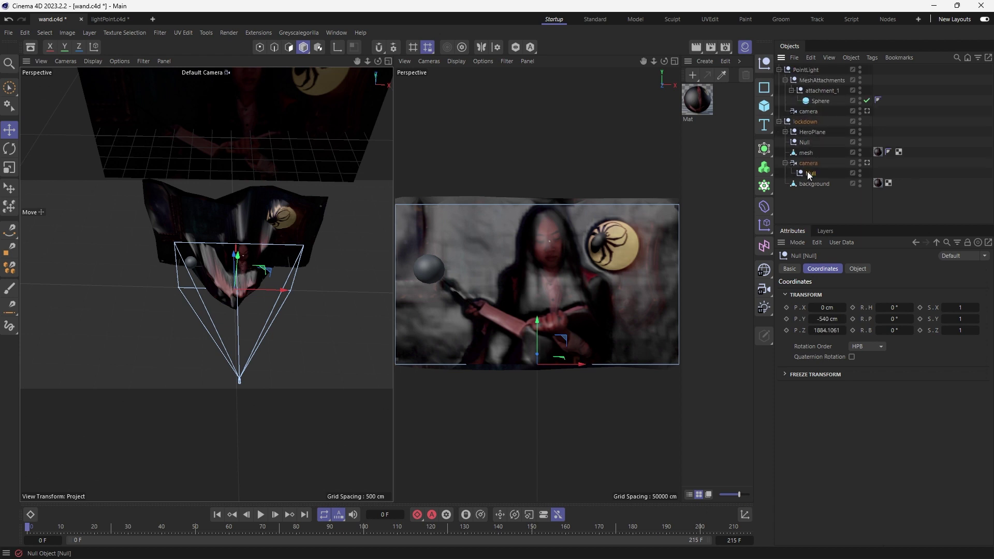
click(828, 319)
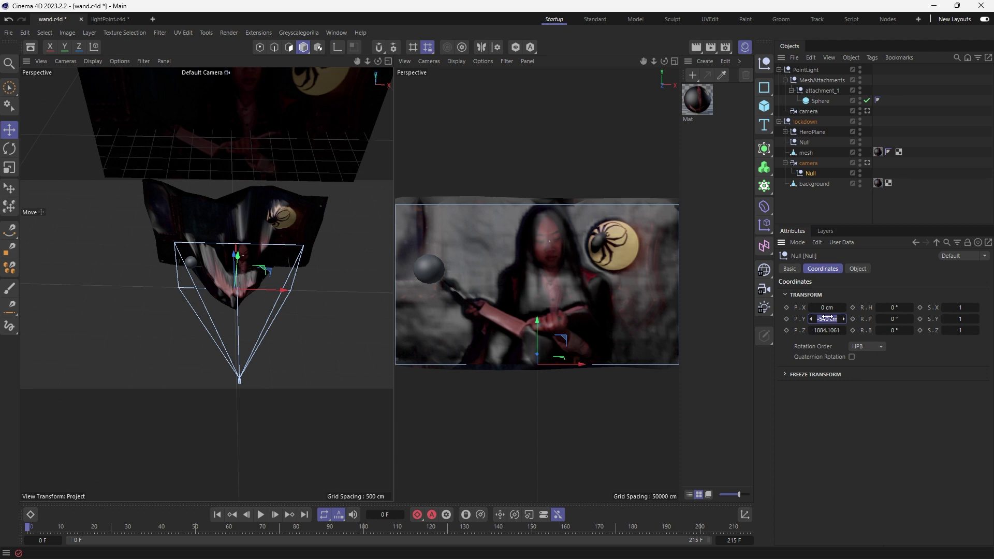
text(0)
key(Tab)
text(0)
key(Return)
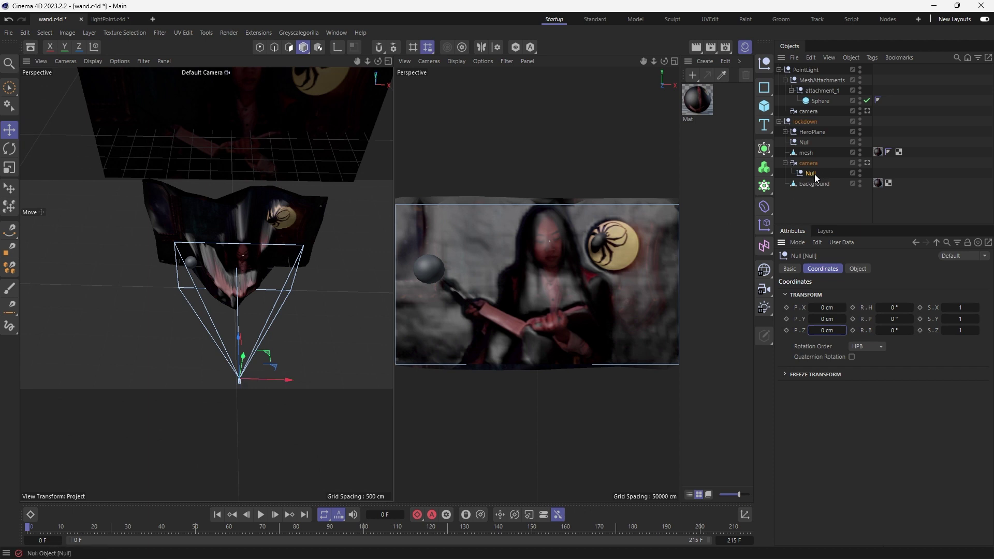
- Move the null to the top level, rename it adjustScale, and nest PointLight inside
drag(815, 176, 804, 71)
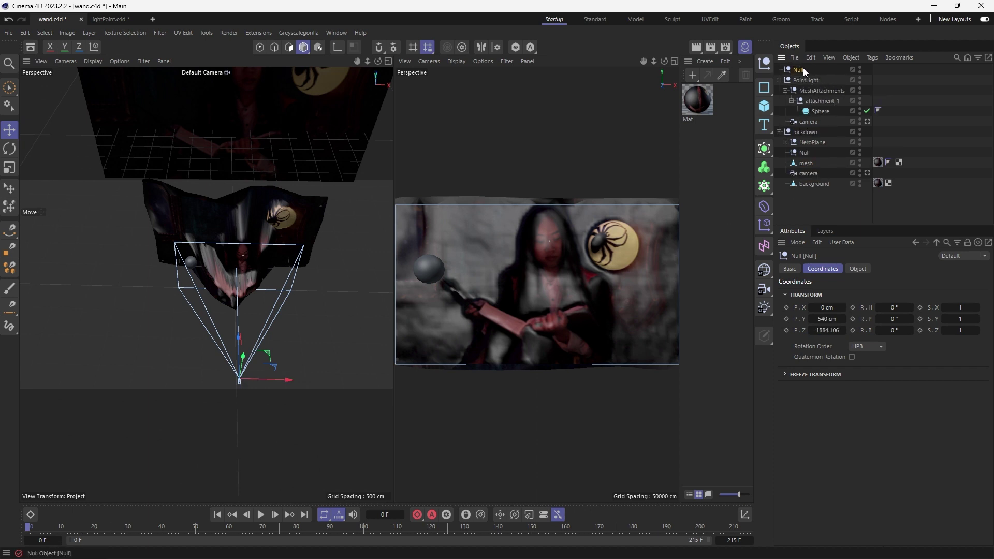
double_click(804, 70)
text(adjustScale)
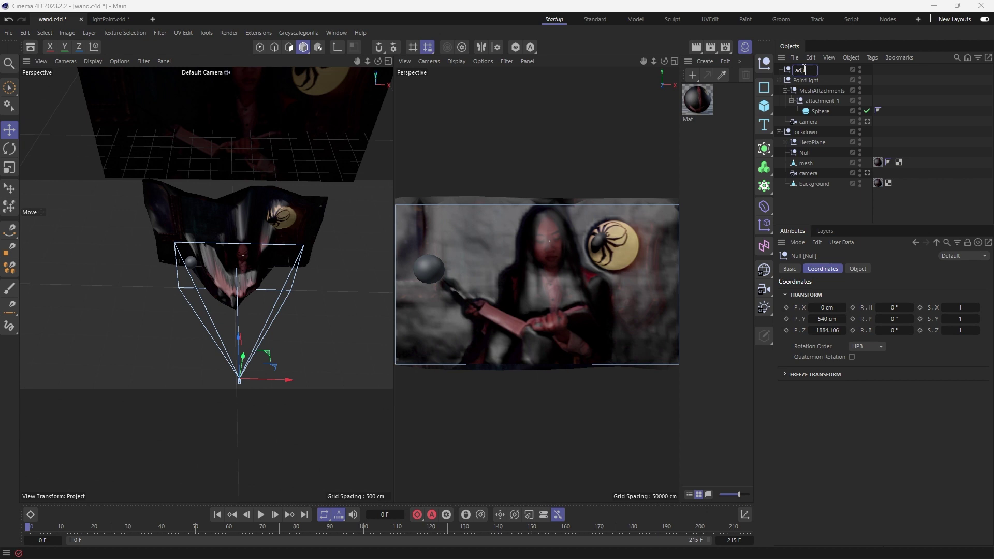
key(Return)
drag(806, 80, 807, 71)
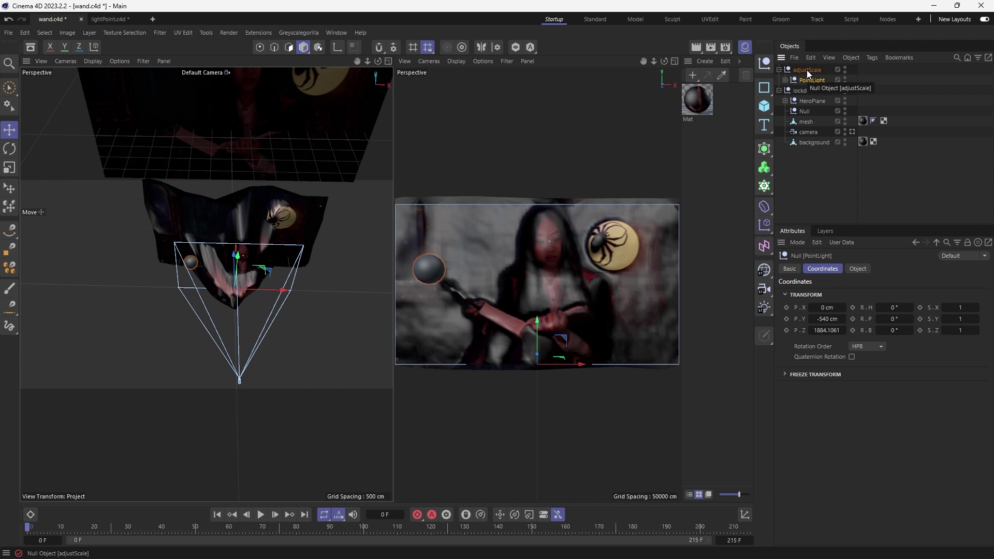
- Select adjustScale, pick the Scale tool, and switch to Object editing mode
click(807, 71)
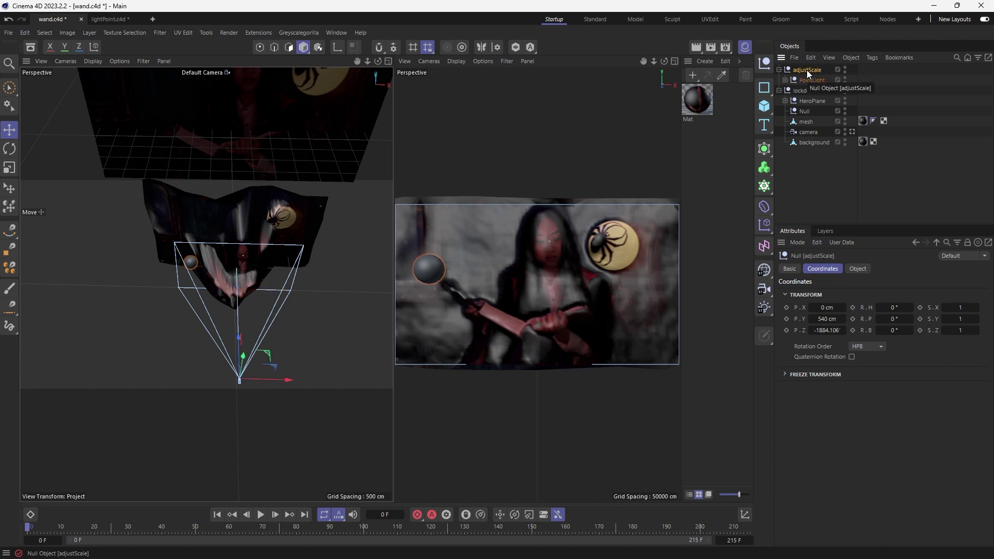
key(r)
key(t)
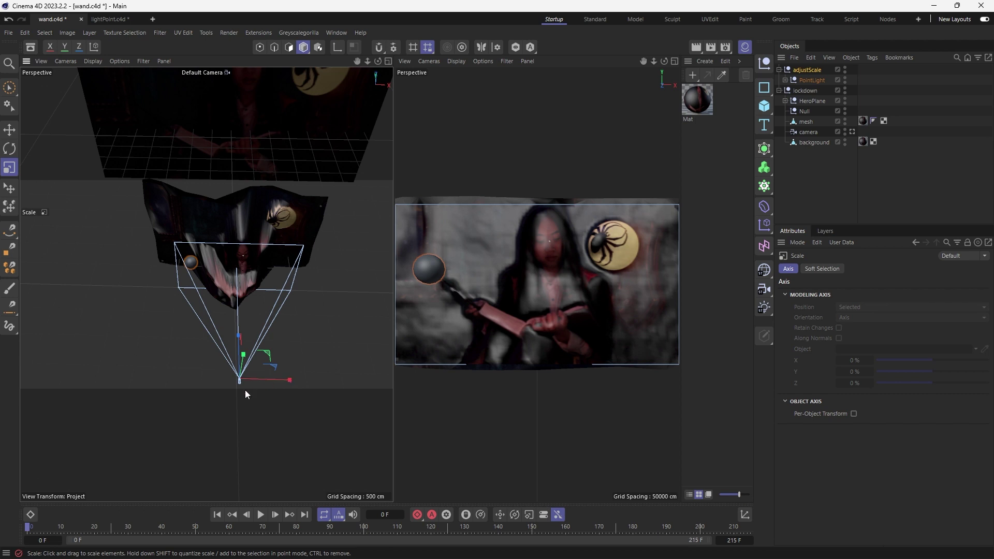
click(318, 47)
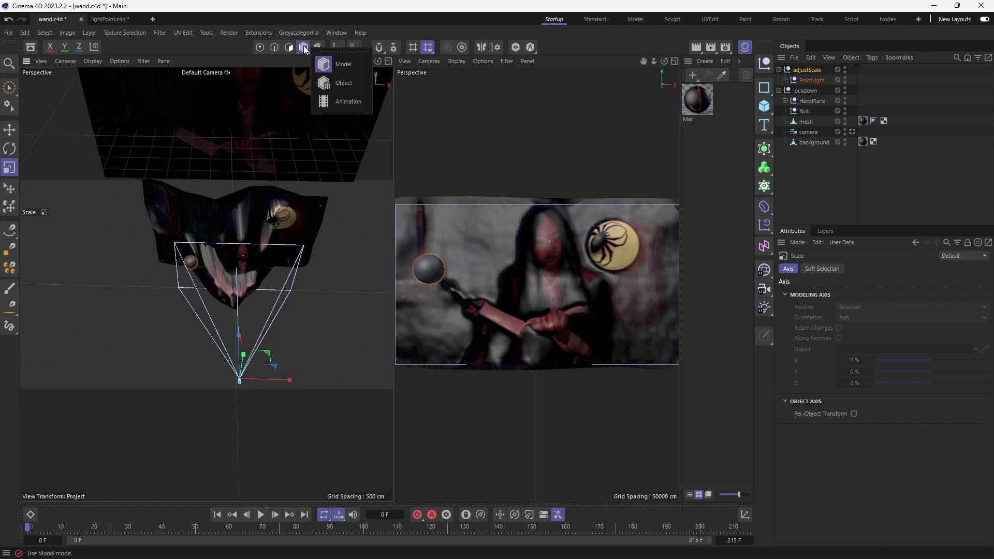
click(351, 86)
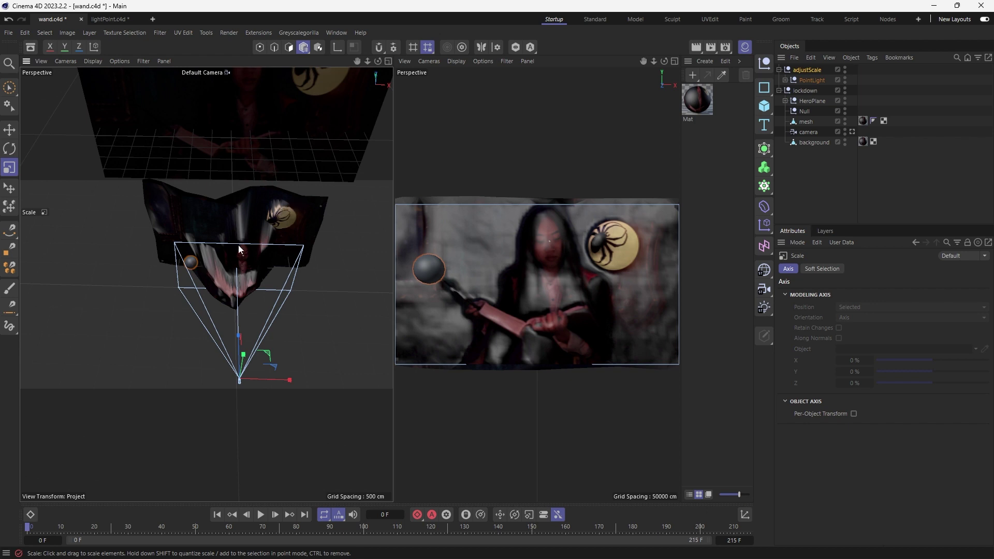
- Try shrinking adjustScale inside the camera frustum, undo it, and orbit to review the scene
alt+drag(239, 249, 232, 300)
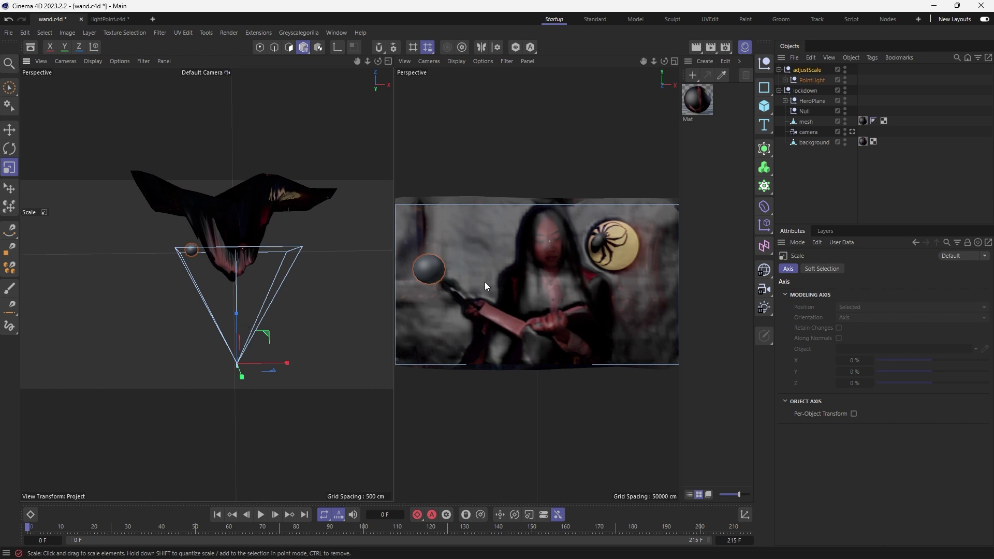
drag(341, 222, 259, 256)
key(ctrl+z)
key(ctrl+z)
alt+drag(241, 263, 303, 294)
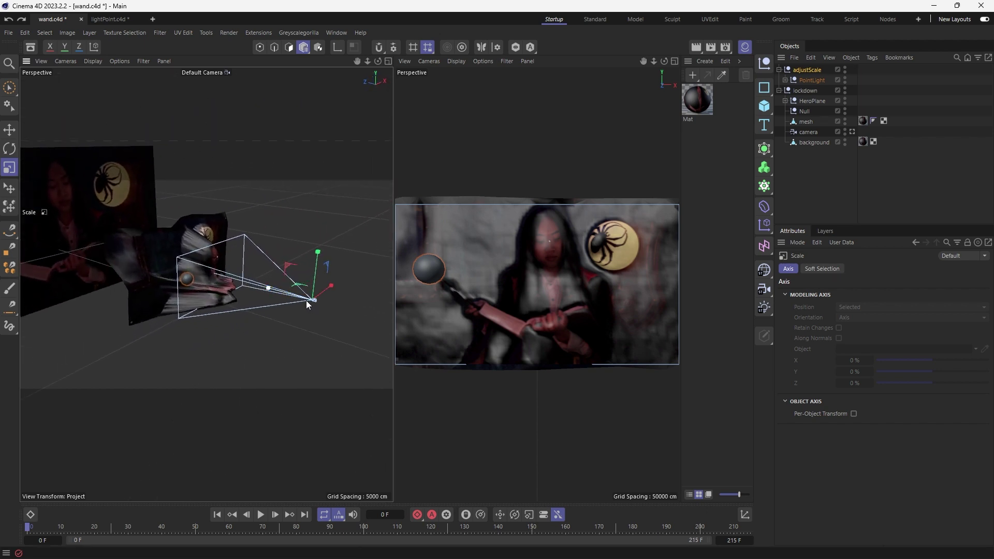
mouse_move(277, 241)
alt+mouse_down()
mouse_move(173, 237)
mouse_move(197, 194)
mouse_move(110, 202)
mouse_move(179, 207)
mouse_move(54, 218)
mouse_move(233, 219)
mouse_move(119, 228)
mouse_move(269, 243)
alt+mouse_up()
- Add a Light and parent it under PointLight's attachment_1
click(768, 312)
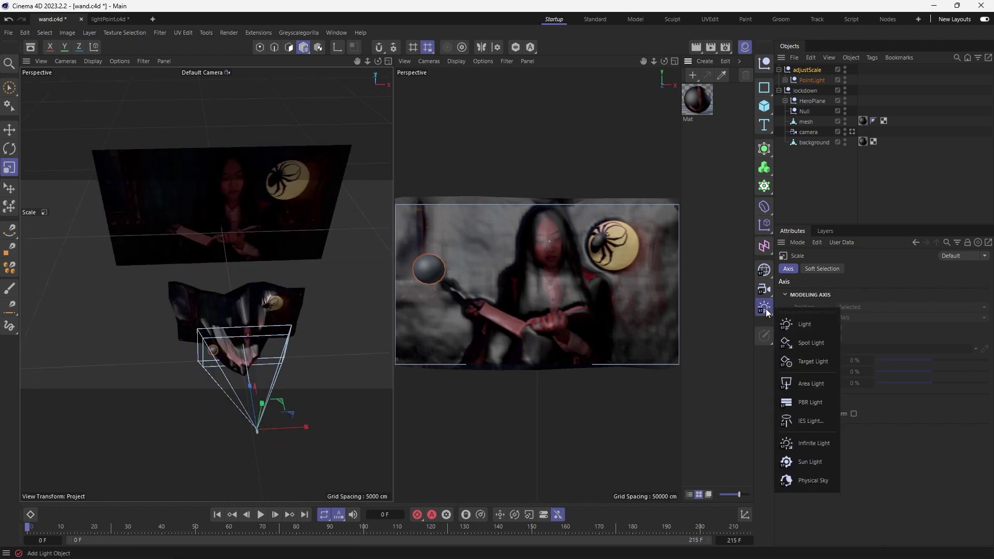
click(791, 326)
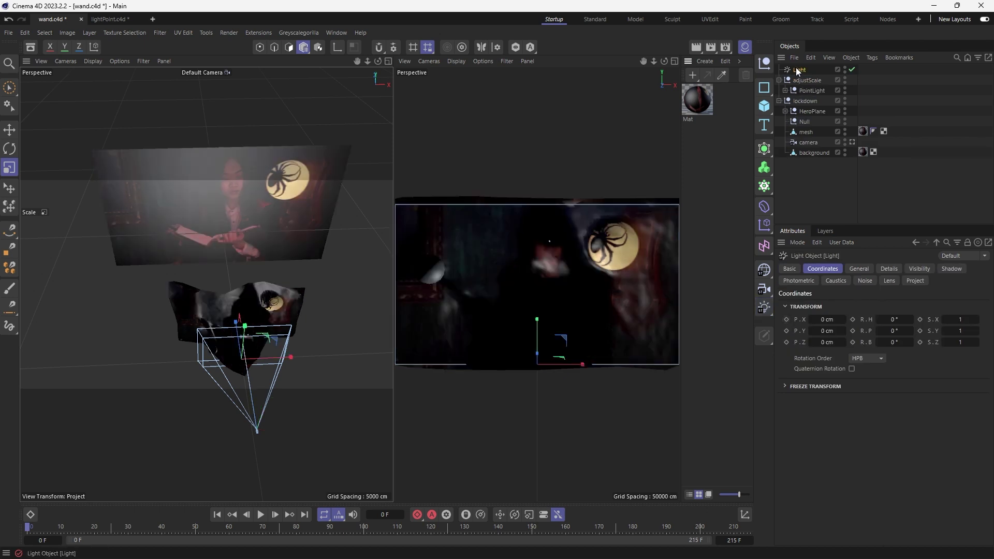
click(785, 90)
drag(800, 73, 827, 115)
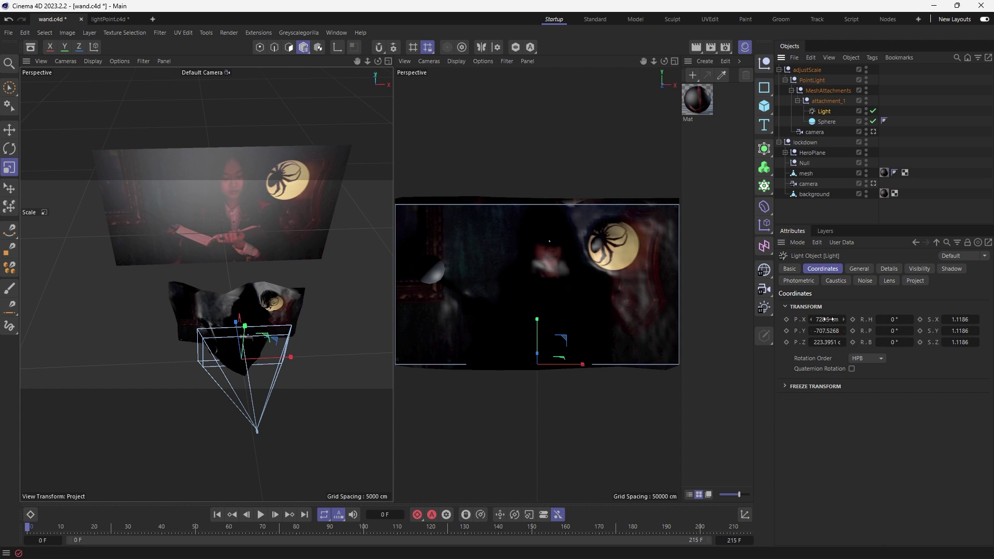
- Set the Light's position to 0, 0, 0 and scale to 1, 1, 1, and hide the Sphere from rendering
text(0)
key(Tab)
text(0)
key(Tab)
text(0)
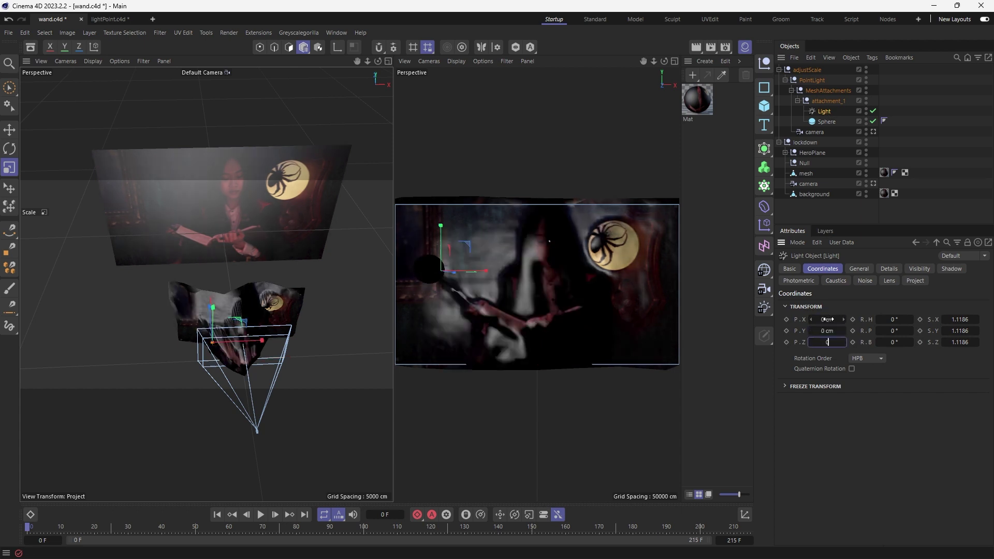
key(Tab)
key(Tab)
key(Tab)
key(Tab)
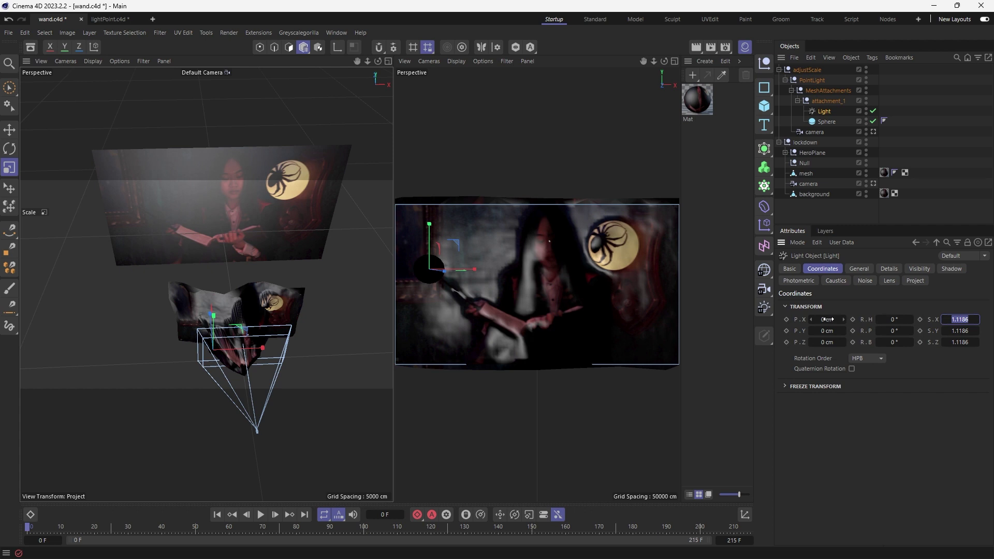
text(1)
key(Tab)
text(1)
key(Tab)
text(1)
key(Tab)
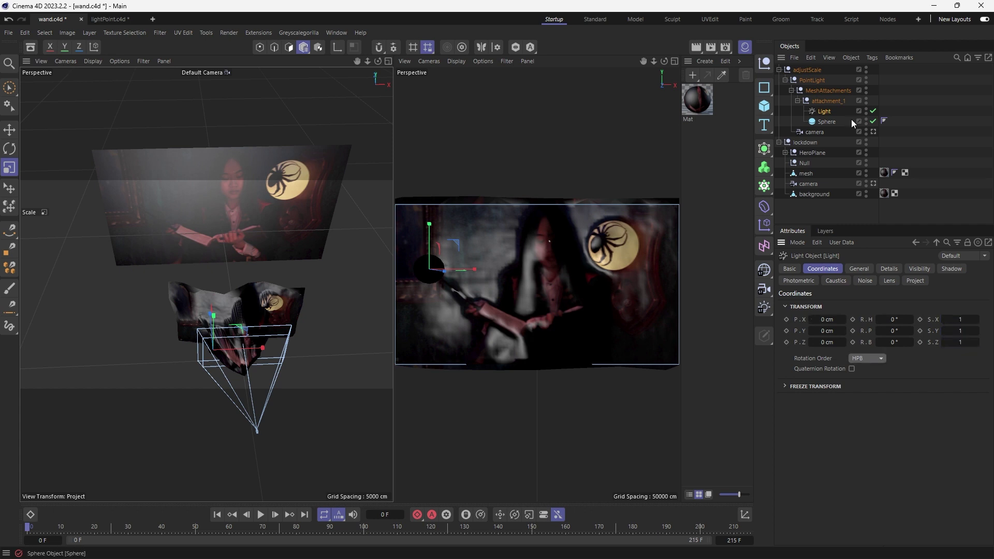
click(872, 123)
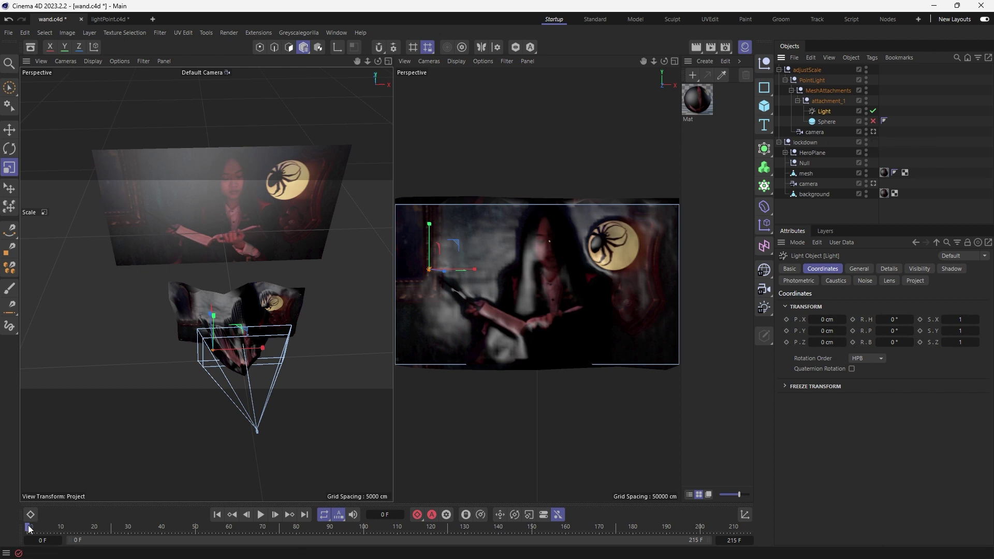
- Widen the main viewport and scrub the footage to frame 139
drag(394, 331, 231, 331)
click(52, 526)
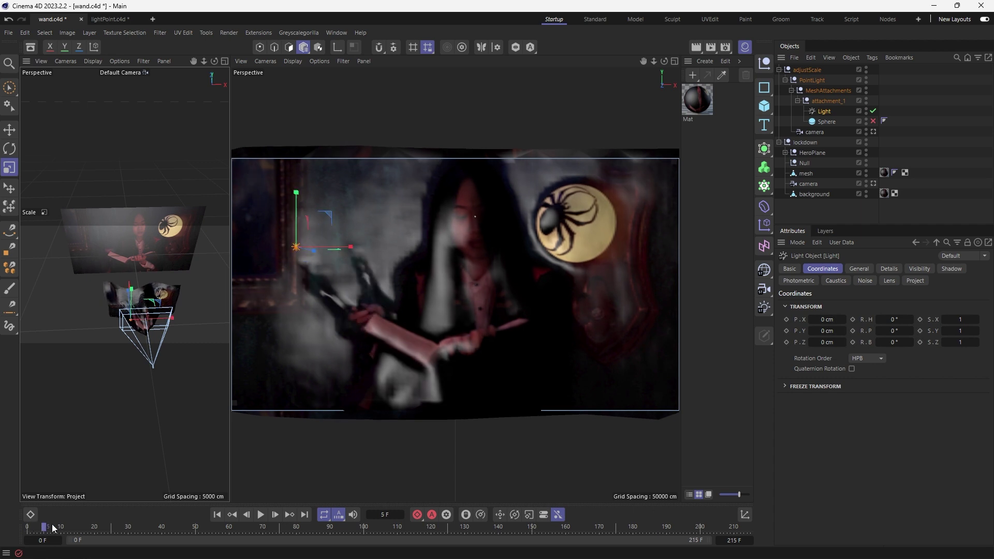
drag(52, 526, 350, 538)
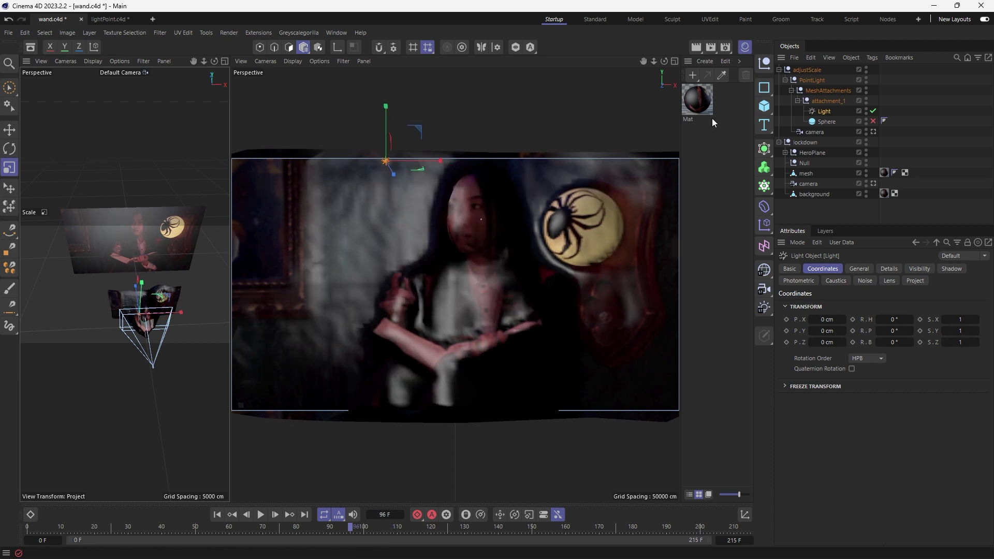
click(712, 123)
drag(471, 526, 494, 526)
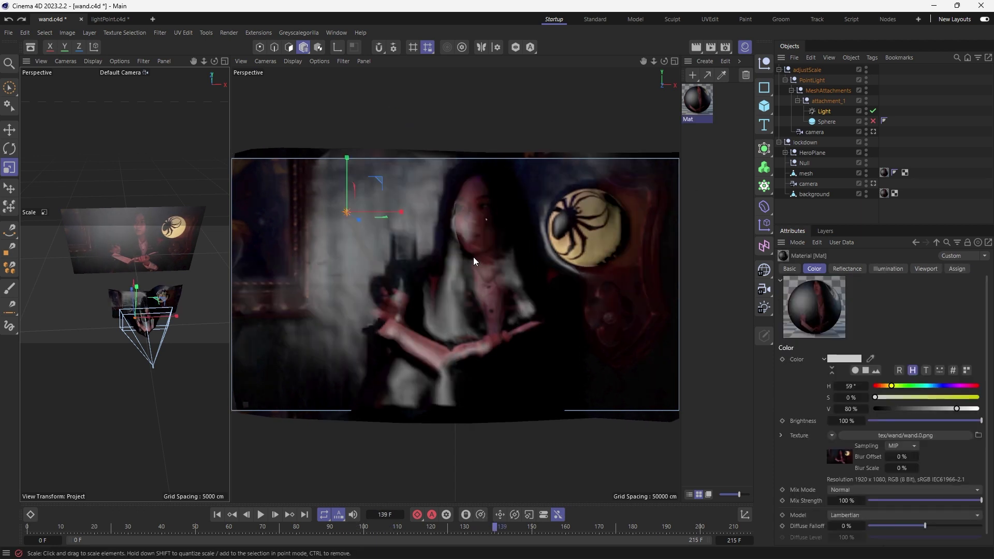
- Give the Light Raytraced (Hard) shadows and render a preview of the view
click(824, 111)
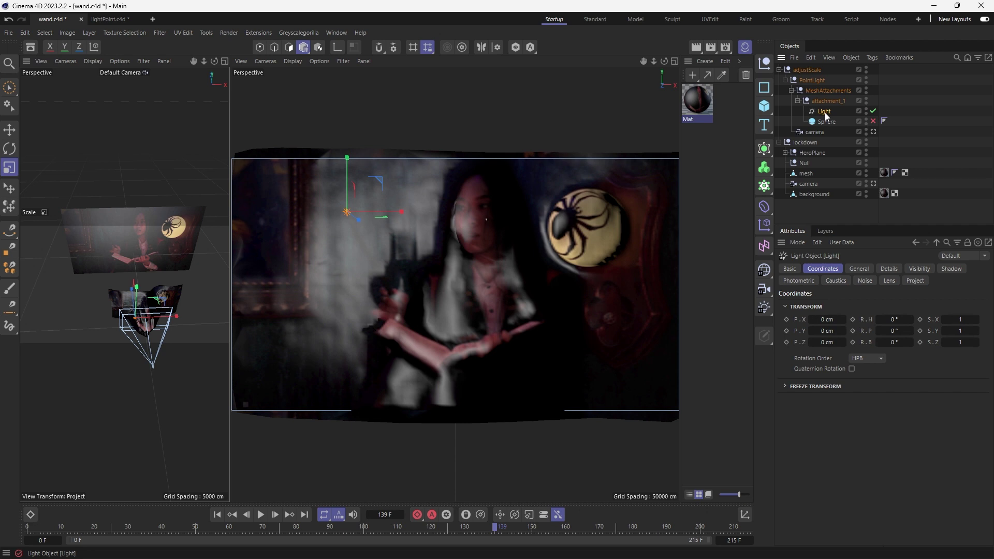
click(943, 268)
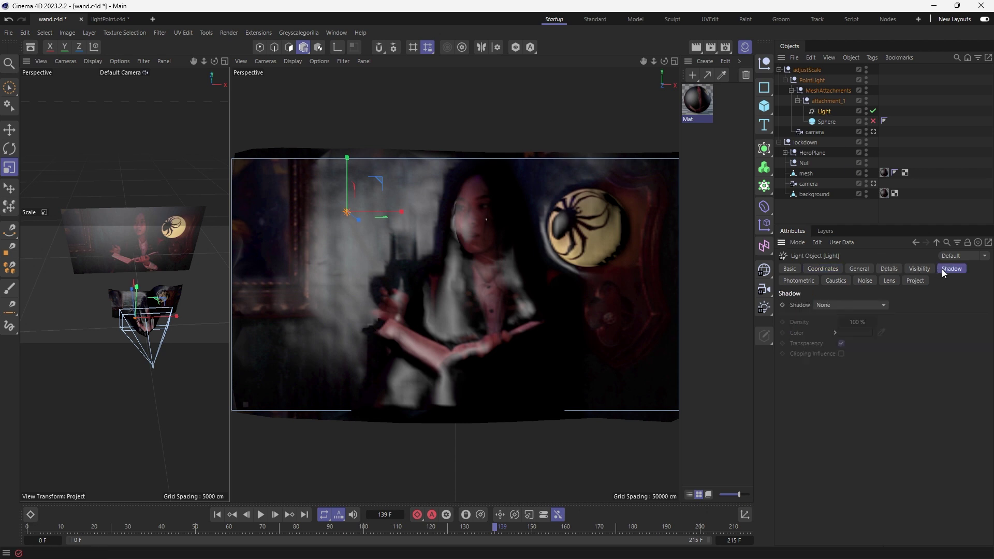
click(883, 305)
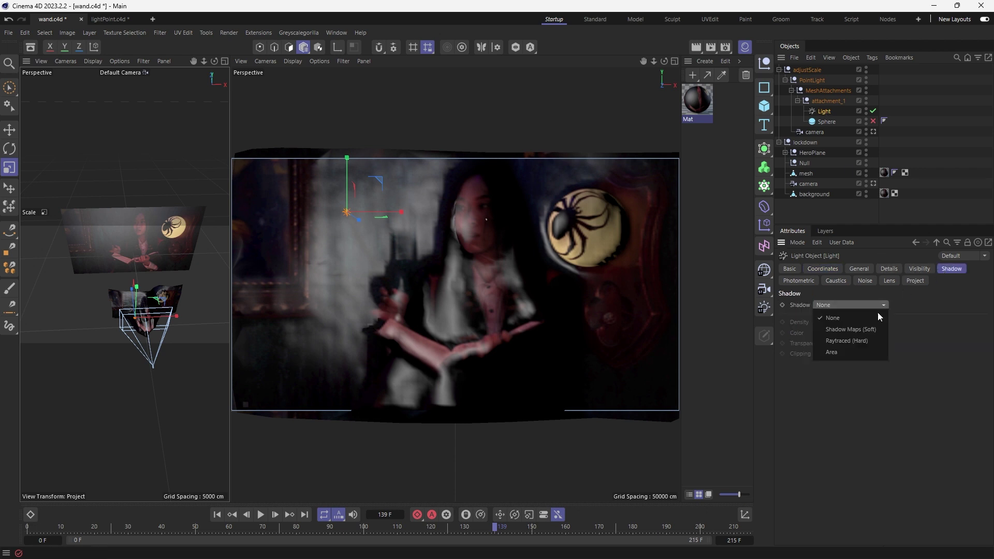
click(861, 340)
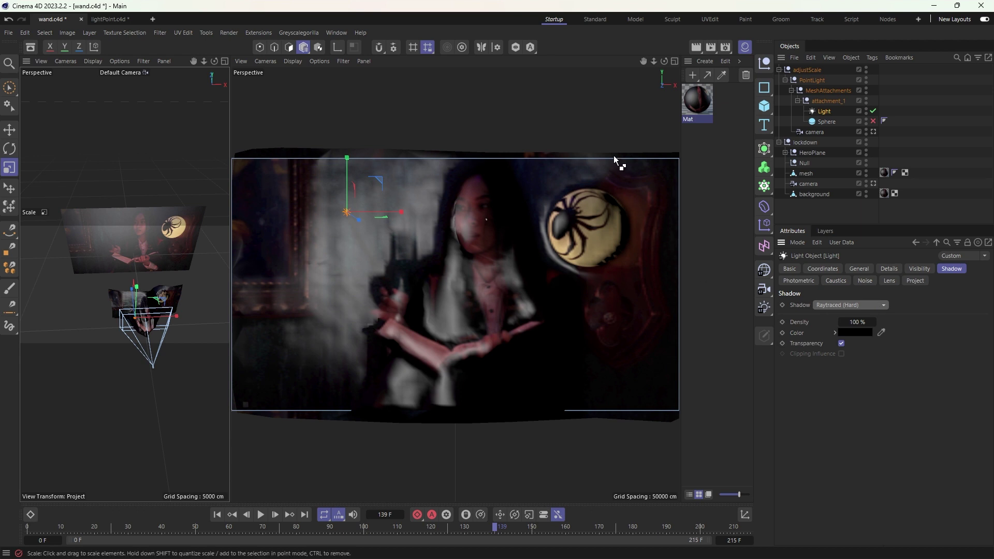
key(ctrl+r)
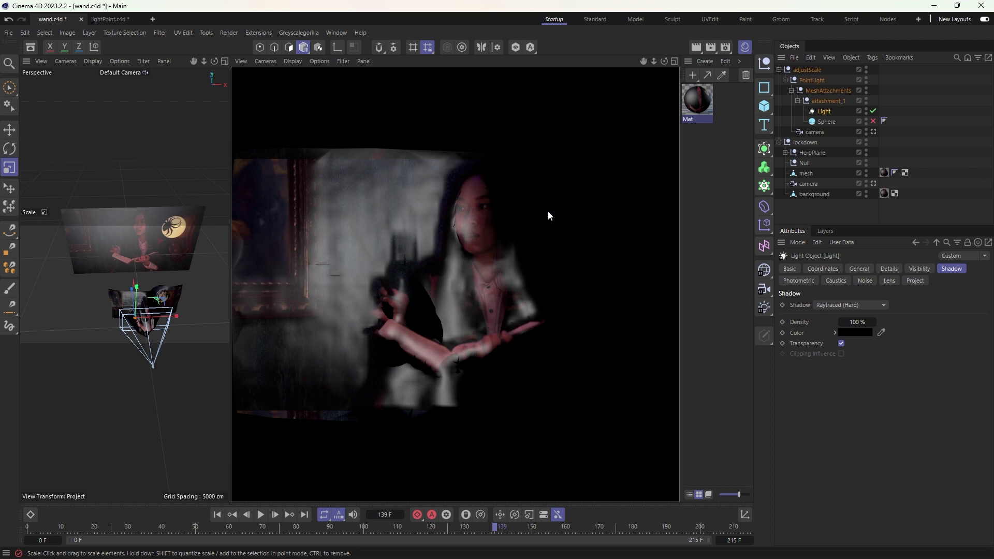
- Scale the adjustScale null slightly down in the left viewport, then scrub back to frame 0
click(167, 337)
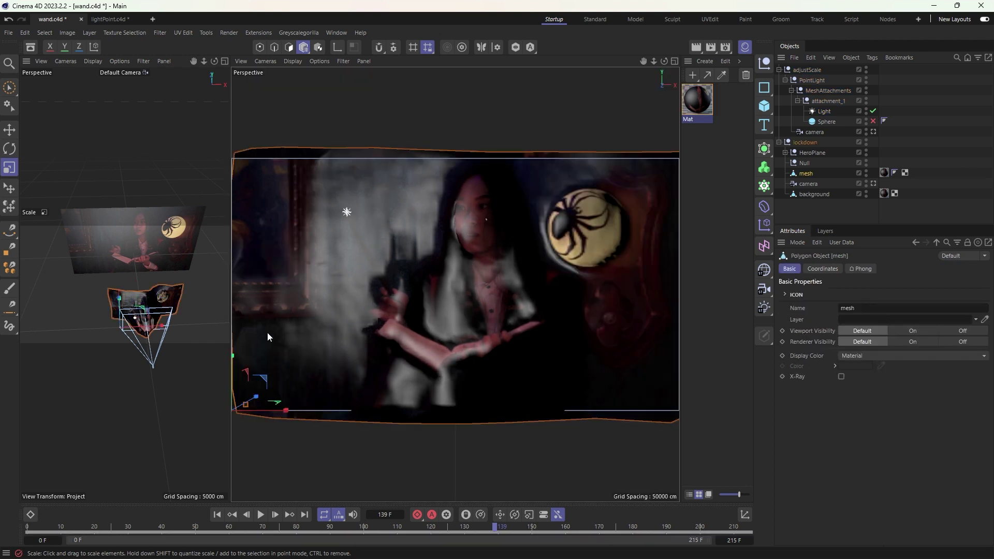
click(806, 69)
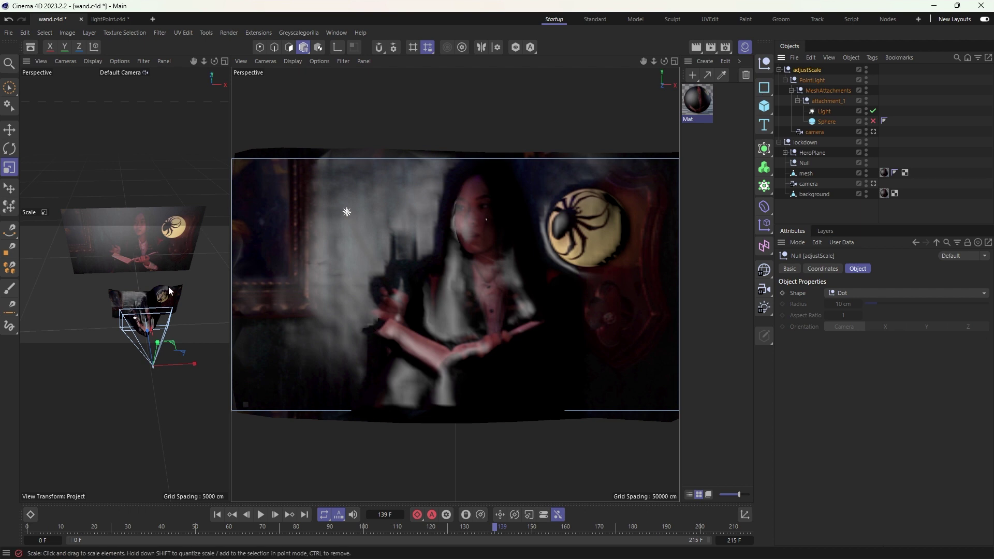
mouse_move(182, 304)
mouse_down()
mouse_move(116, 307)
mouse_move(191, 311)
mouse_up()
scroll(181, 310, up, 6)
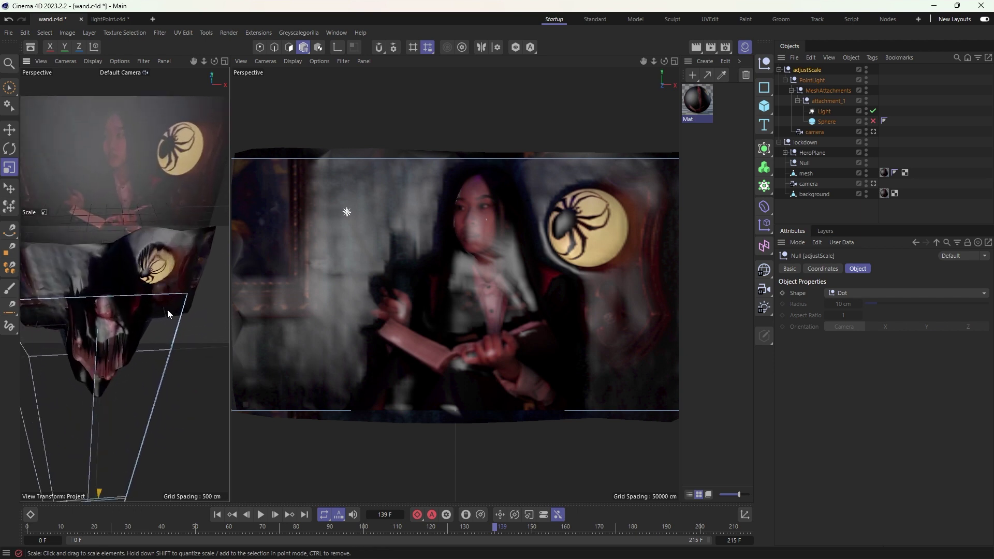
scroll(155, 311, down, 6)
drag(150, 327, 208, 327)
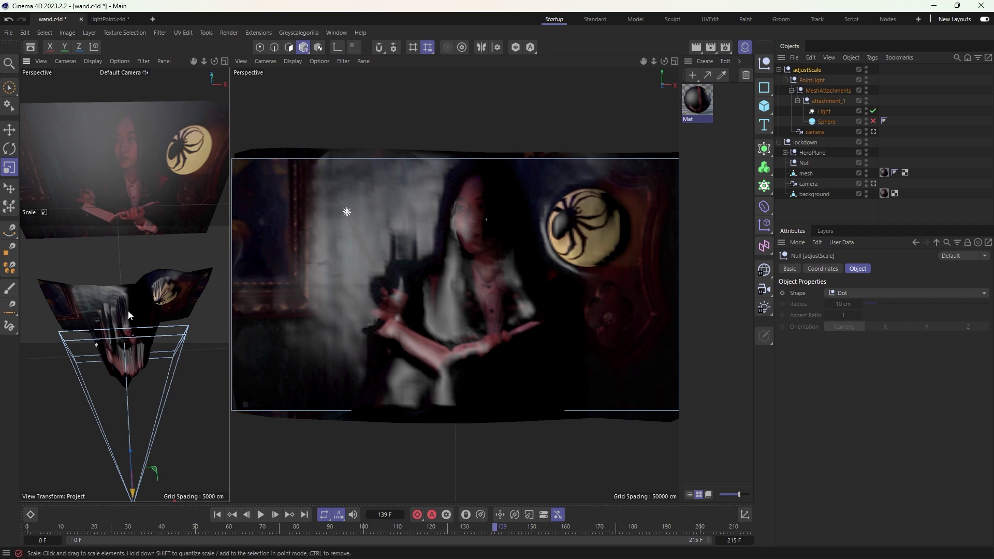
scroll(120, 338, up, 6)
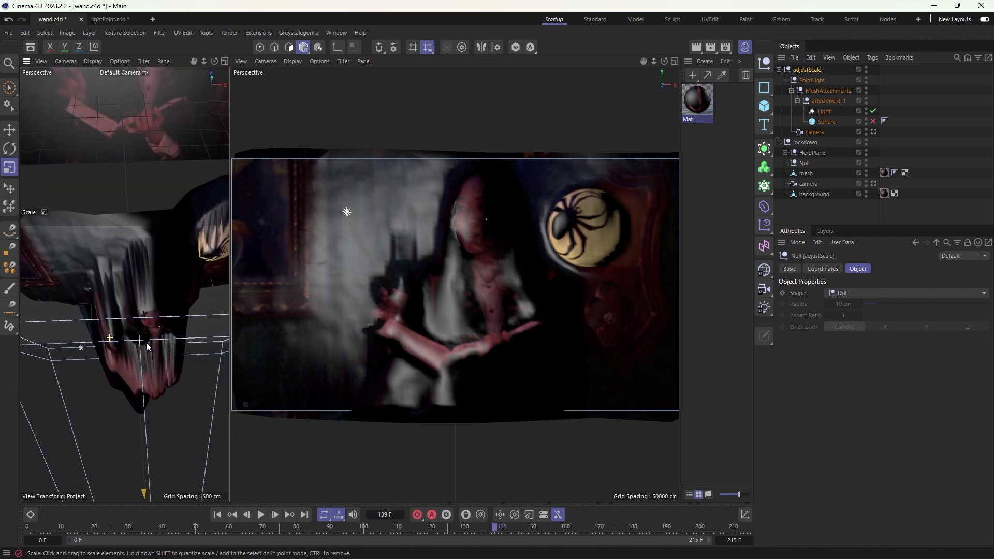
drag(113, 333, 101, 344)
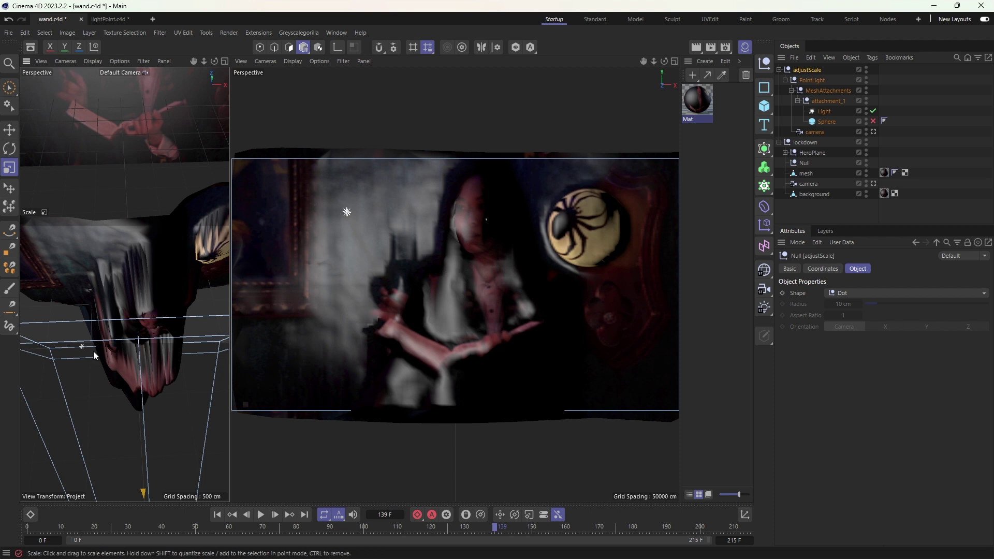
mouse_move(27, 524)
mouse_down()
mouse_move(456, 535)
mouse_move(27, 532)
mouse_up()
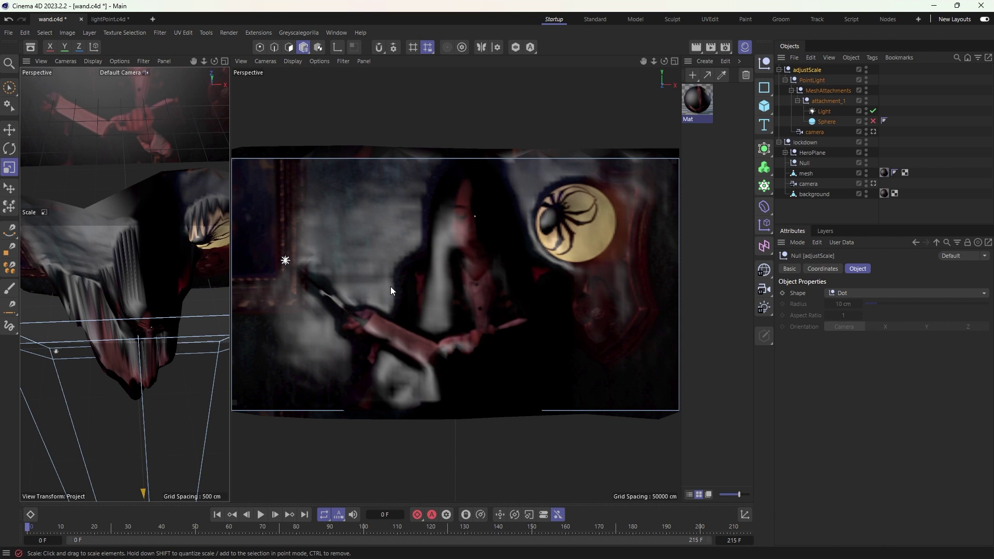
- Create a new standard material and apply it to the mesh
click(703, 62)
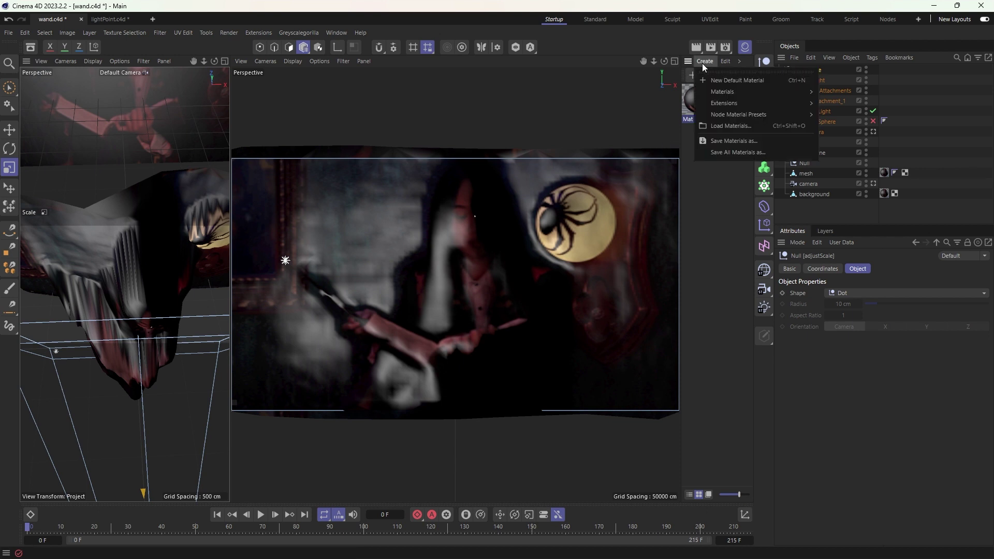
mouse_move(710, 89)
click(837, 109)
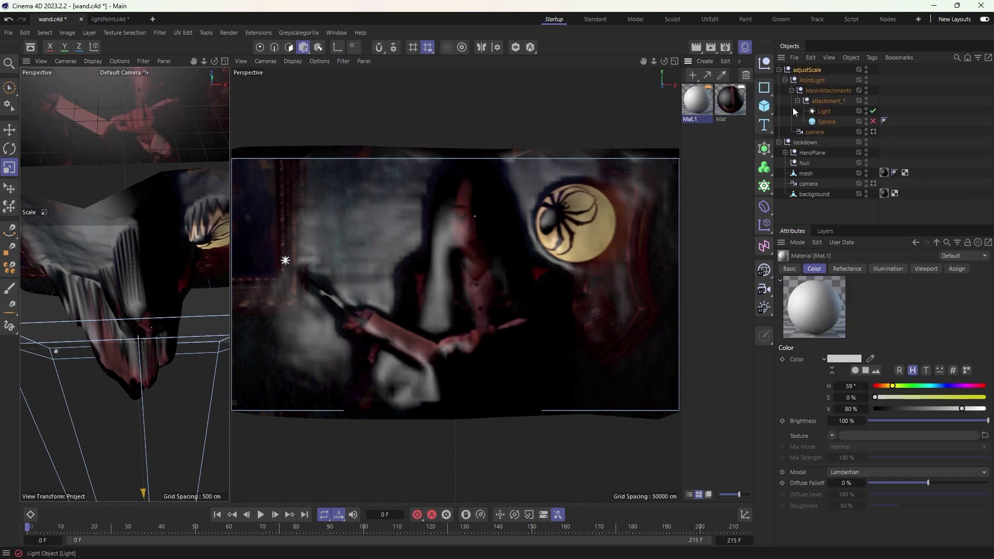
drag(701, 102, 809, 176)
- Parent the mesh under a Subdivision Surface and save the project, accepting the version warning
click(807, 176)
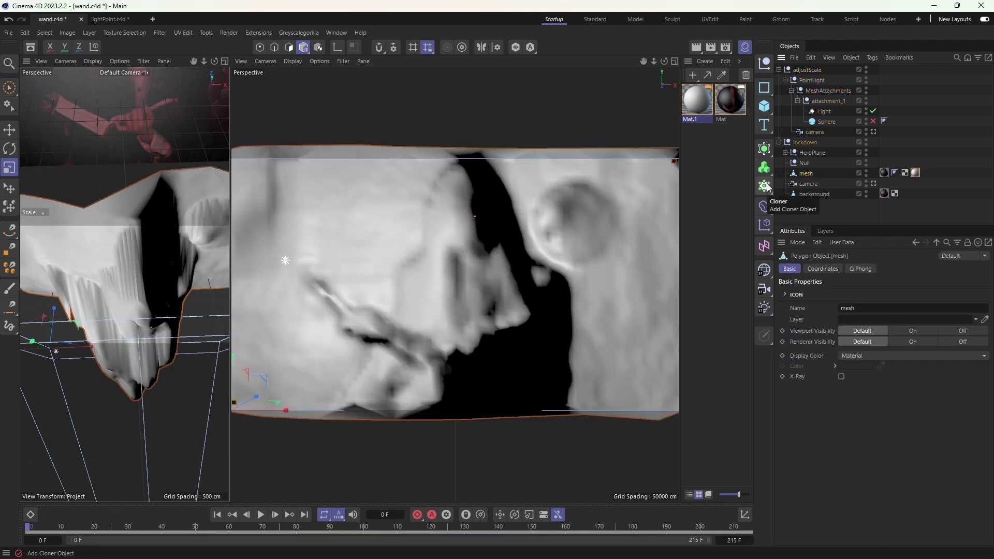
alt+click(764, 150)
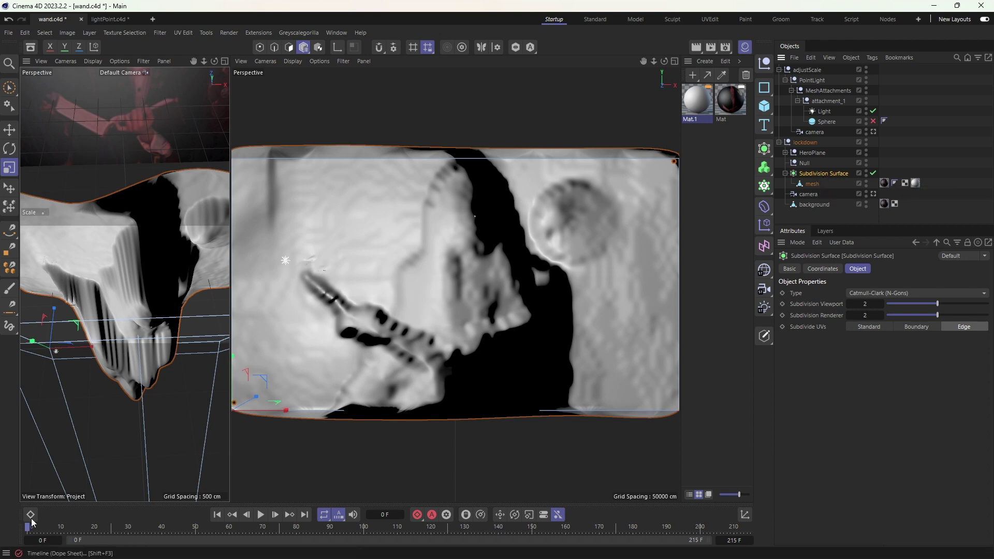
drag(27, 527, 0, 517)
key(ctrl+s)
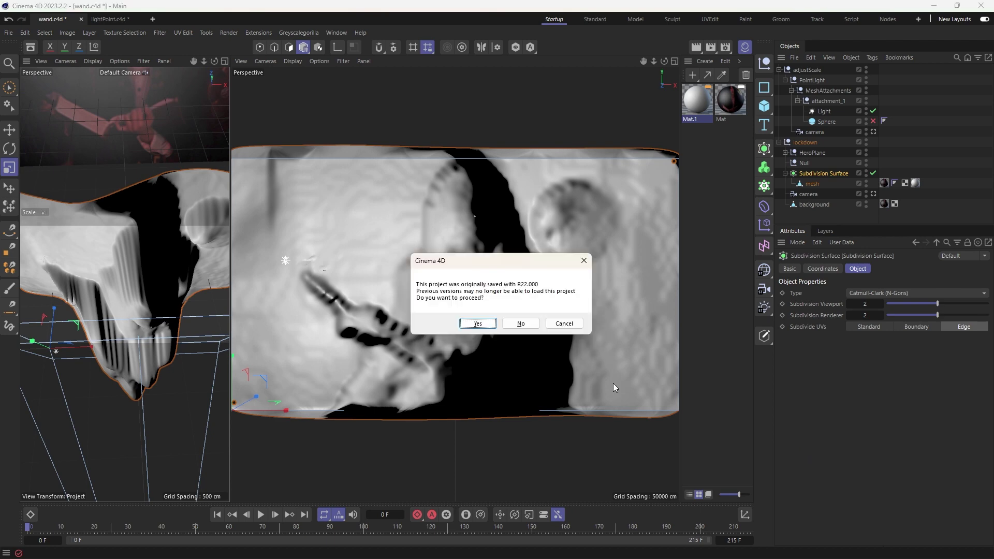
click(477, 323)
- Import wand.c4d into After Effects and add it to the Prep comp
key(alt+Tab)
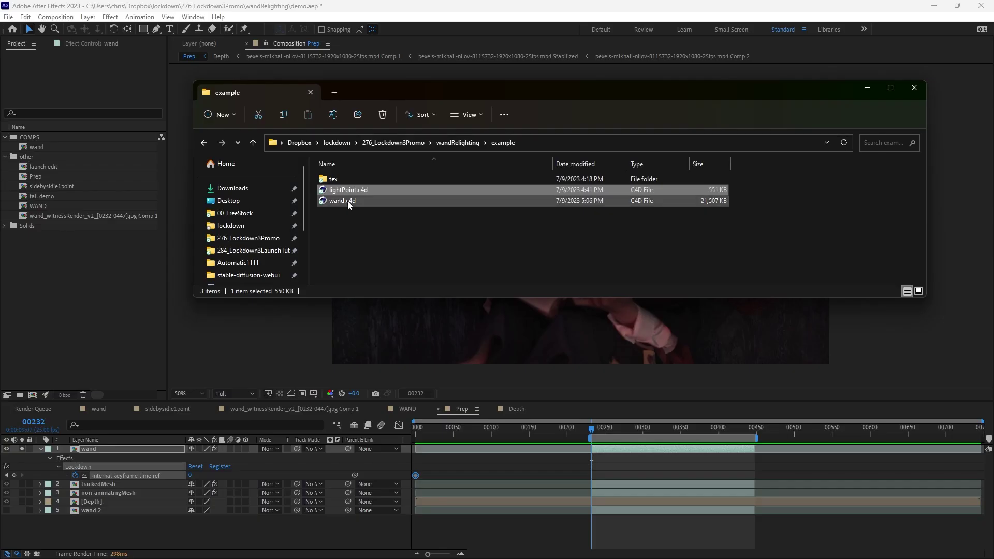
drag(346, 201, 104, 271)
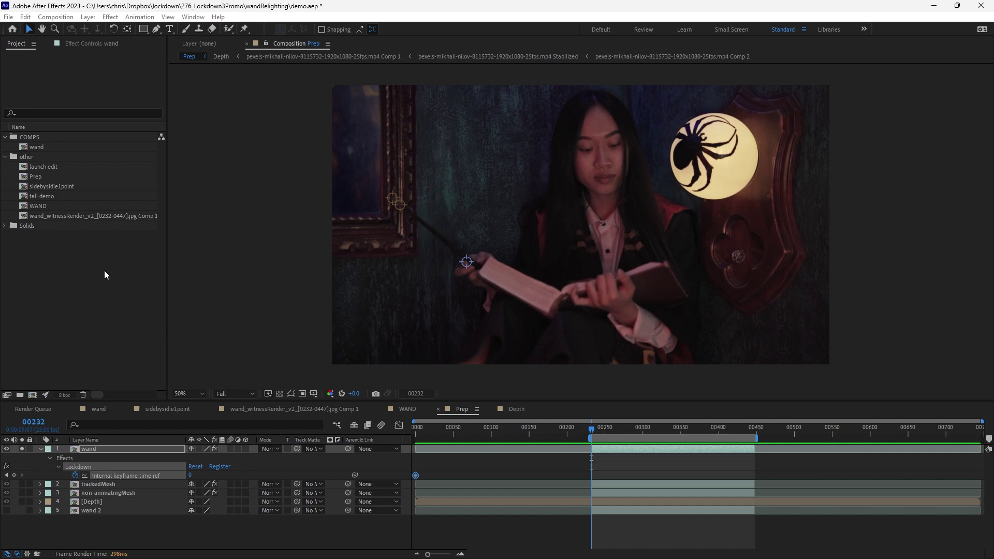
drag(76, 234, 132, 449)
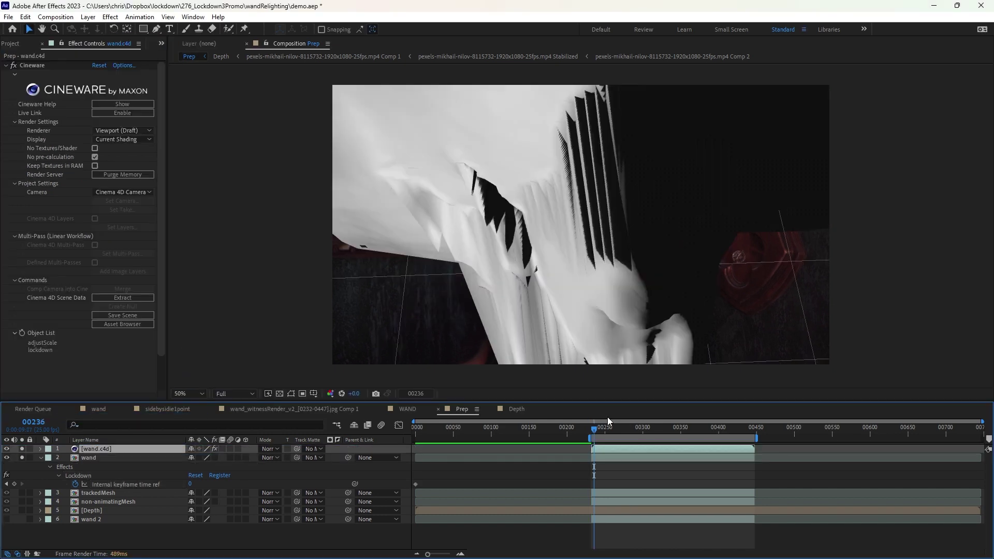
- Render the Cineware layer from the scene's own camera with the Current renderer
click(146, 191)
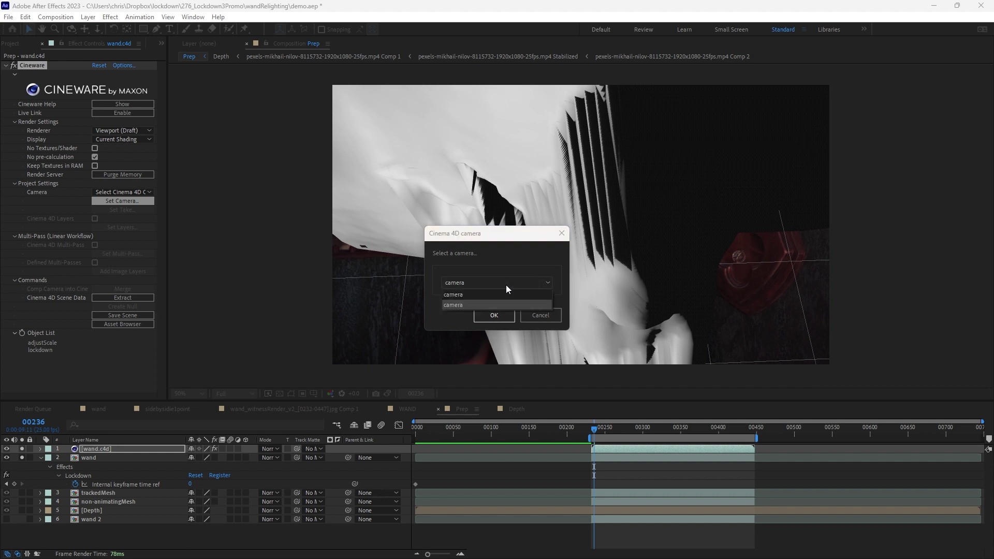
click(483, 303)
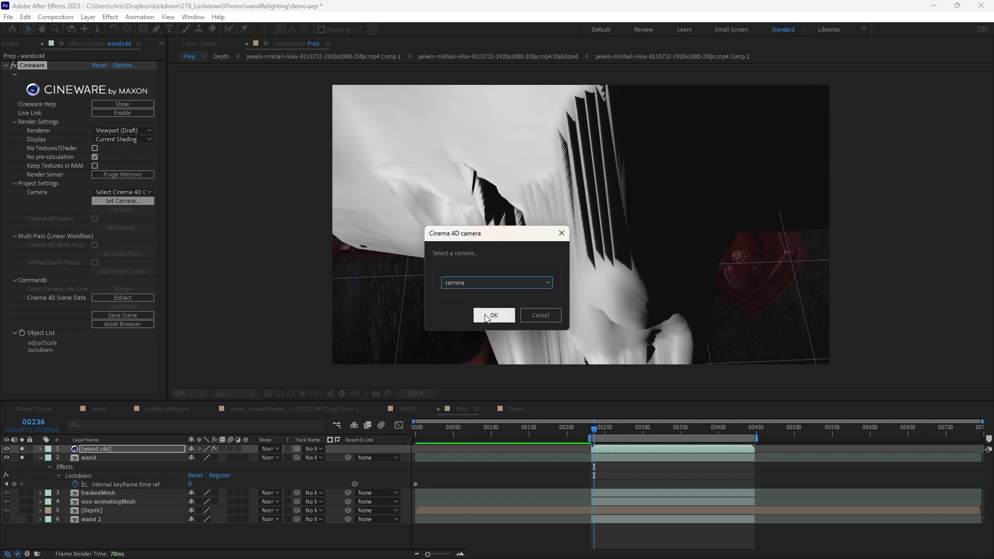
click(486, 316)
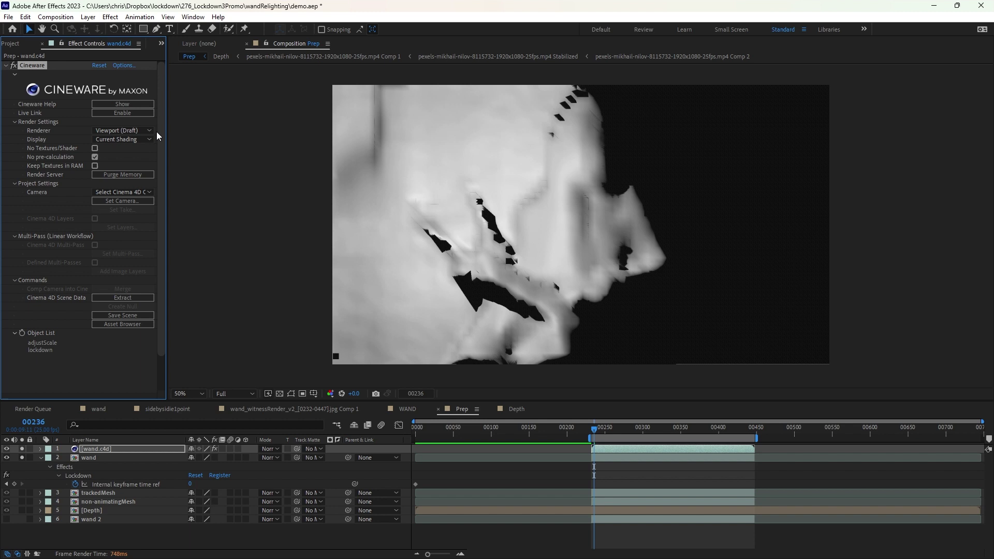
click(150, 131)
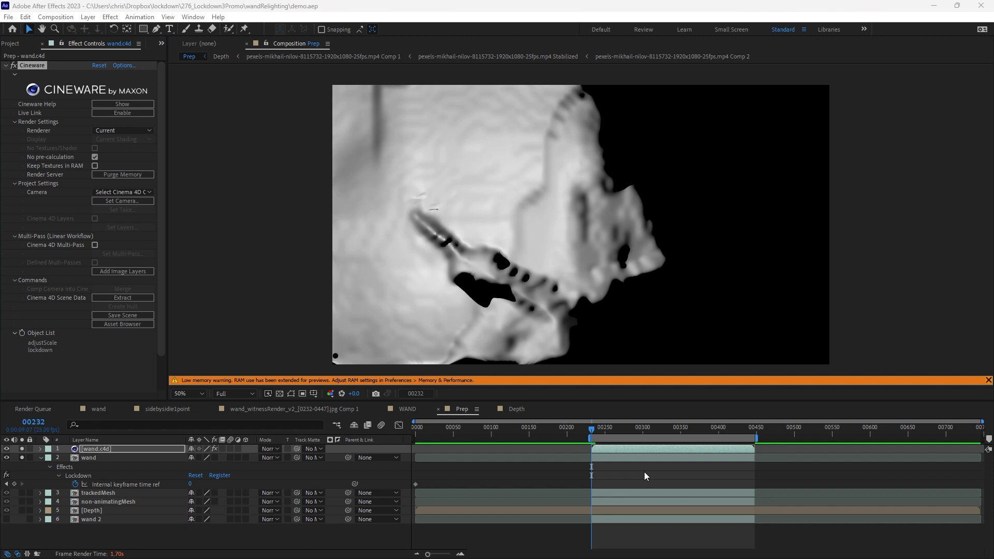
- Precompose the Cinema 4D layer as wand.c4d Comp 1, moving all attributes and fitting the duration
click(625, 453)
key(ctrl+shift+c)
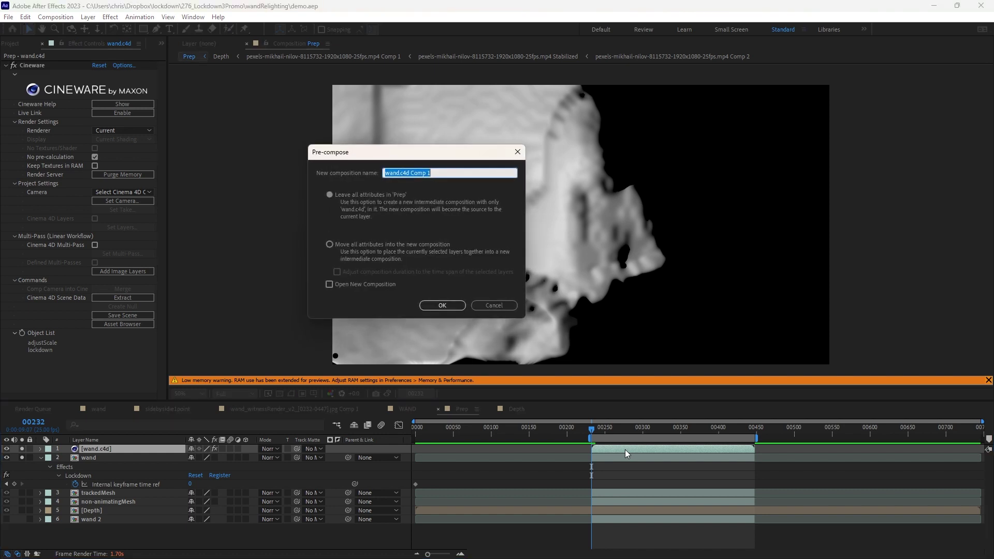
click(420, 243)
click(416, 273)
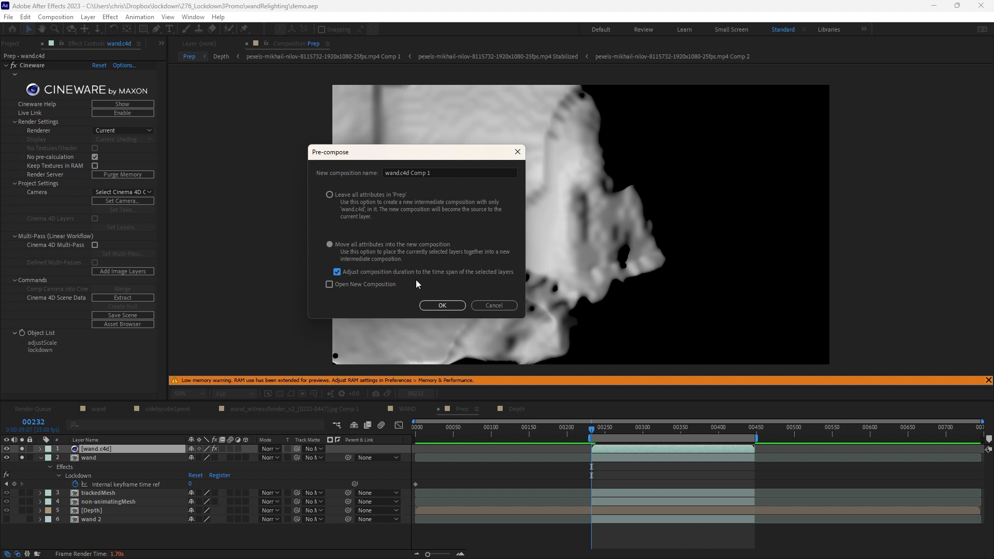
click(433, 305)
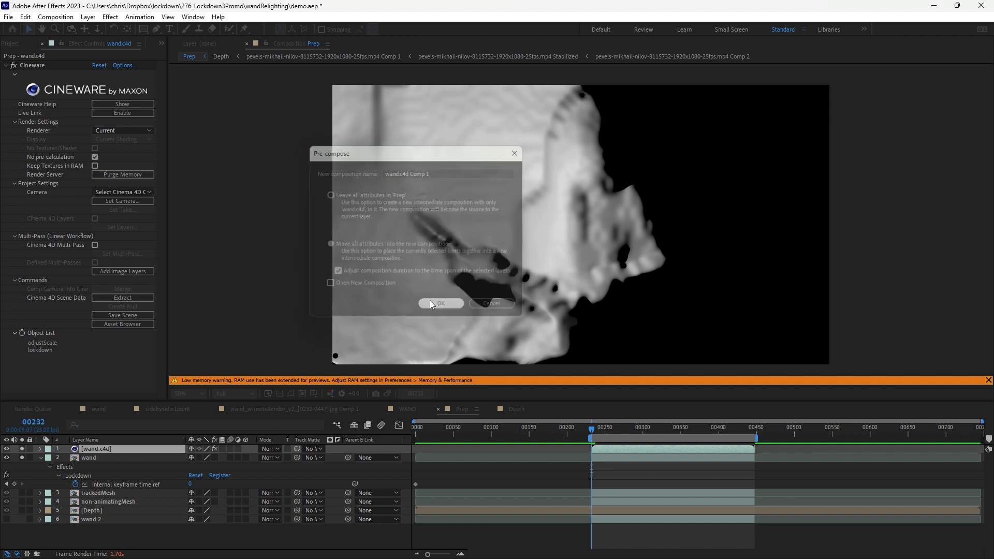
- Open wand.c4d Comp 1 and scrub from frame 00310 to 00378
double_click(601, 449)
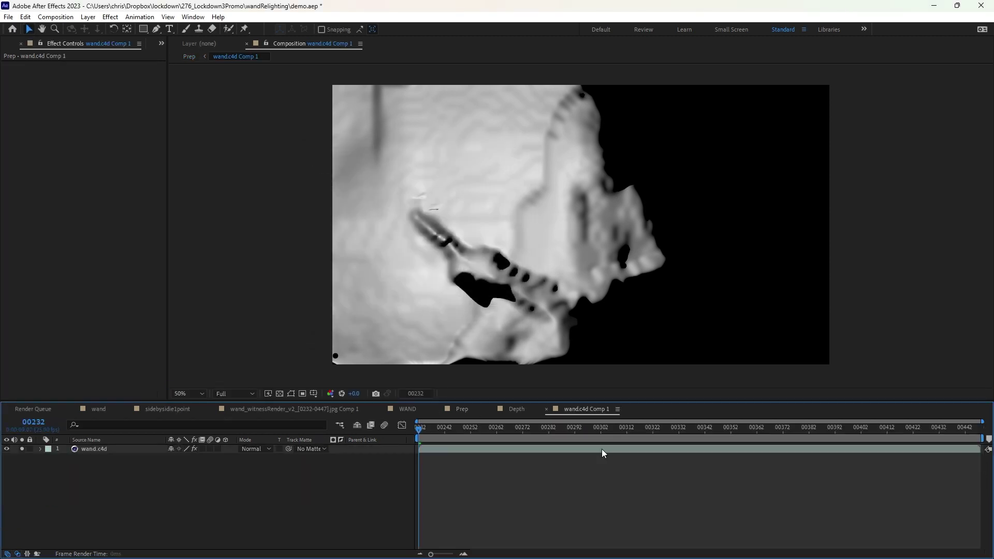
click(620, 428)
drag(620, 429, 797, 429)
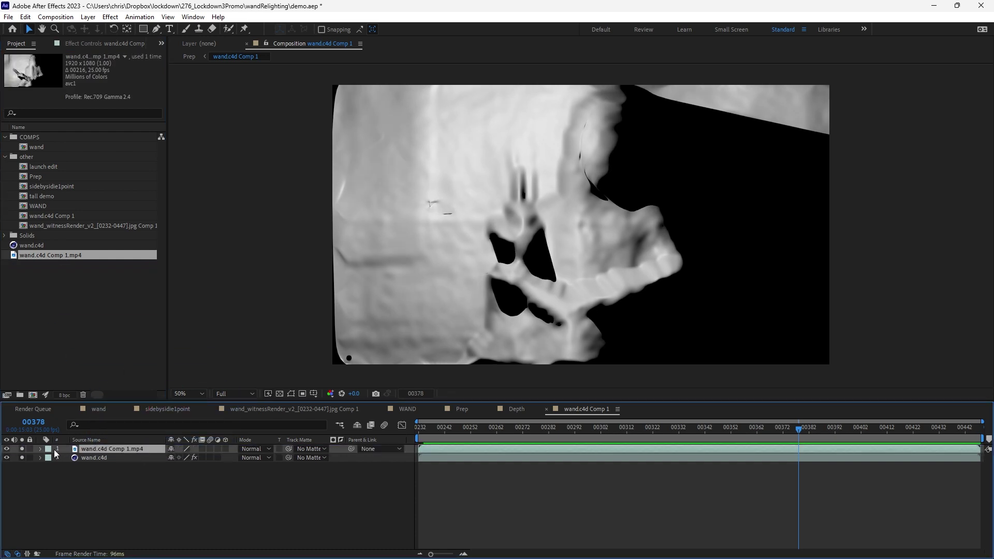
- Unsolo the wand.c4d layer and return to the Prep comp via the flowchart
click(22, 458)
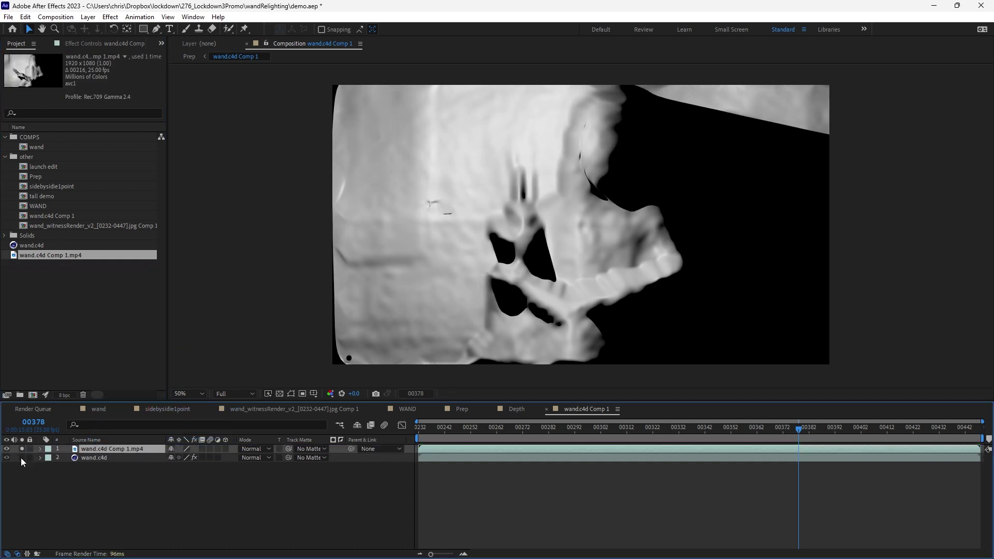
click(203, 505)
key(Tab)
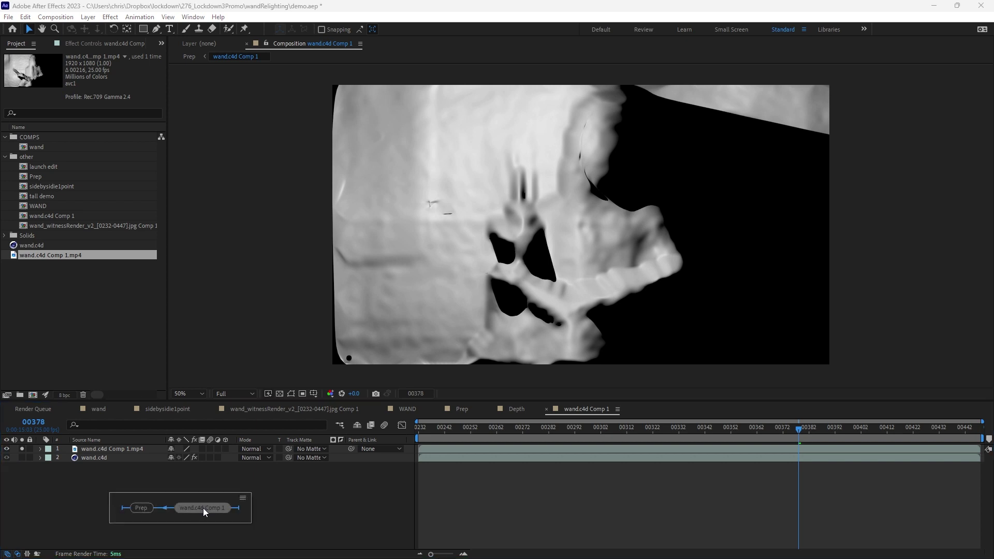
click(141, 507)
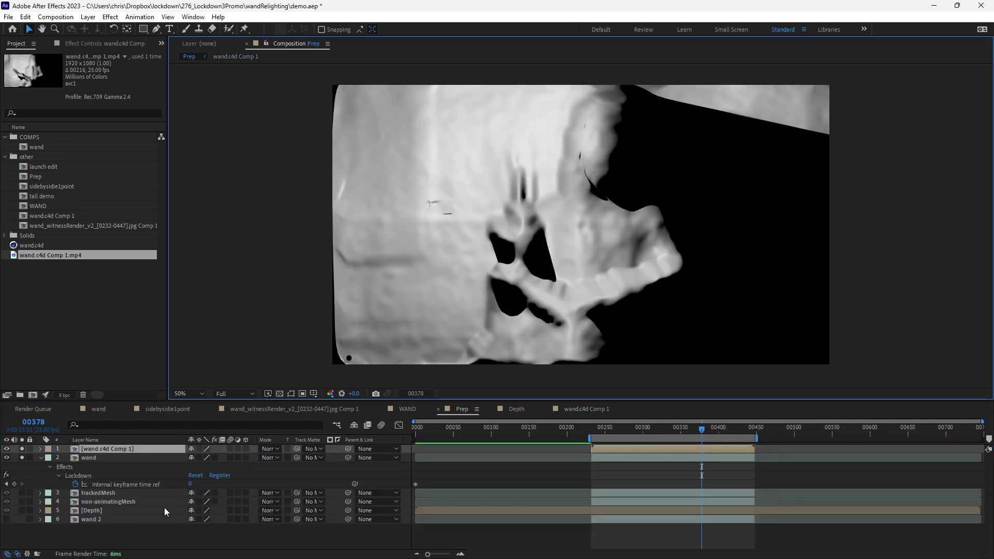
- Duplicate the wand footage layer and delete the Lockdown effect from the copy, wand 3
click(129, 458)
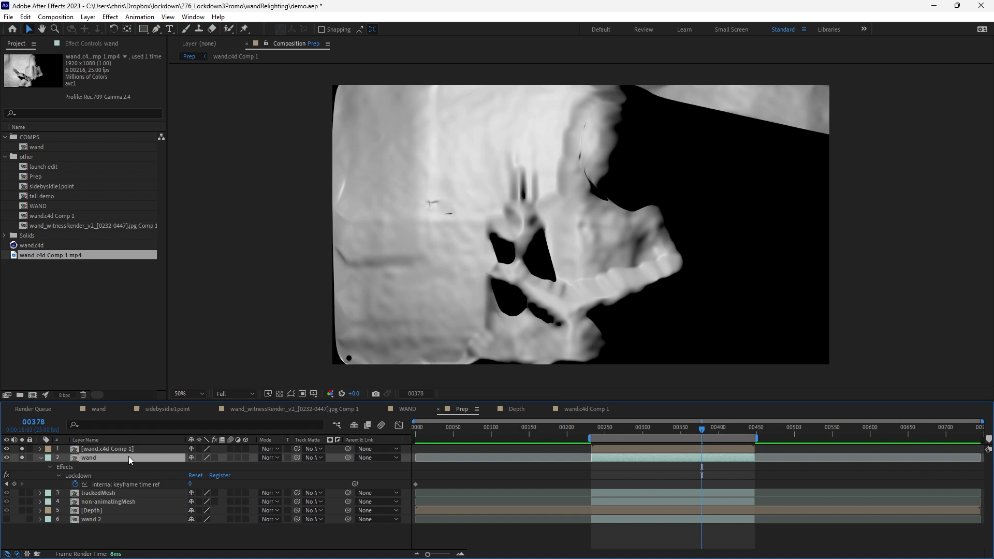
click(6, 448)
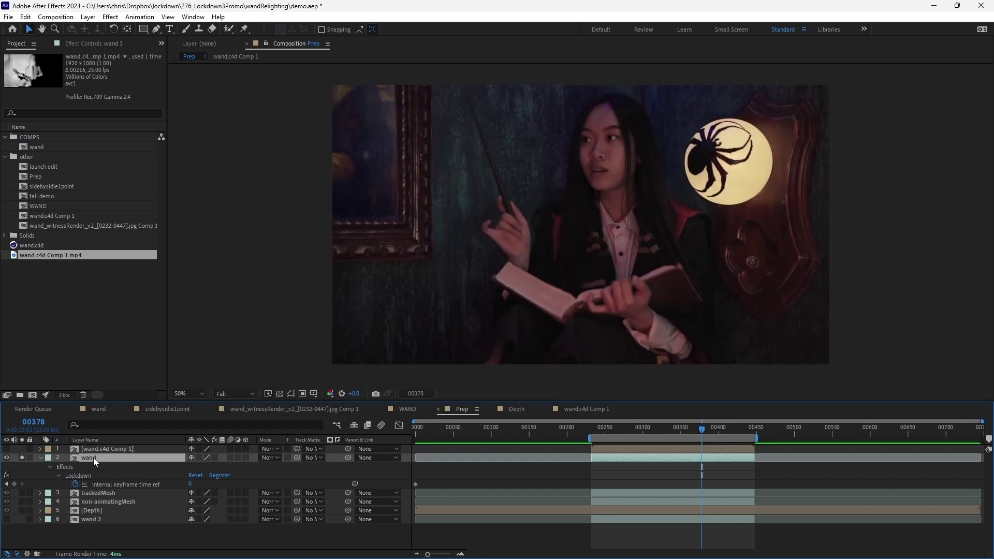
key(ctrl+d)
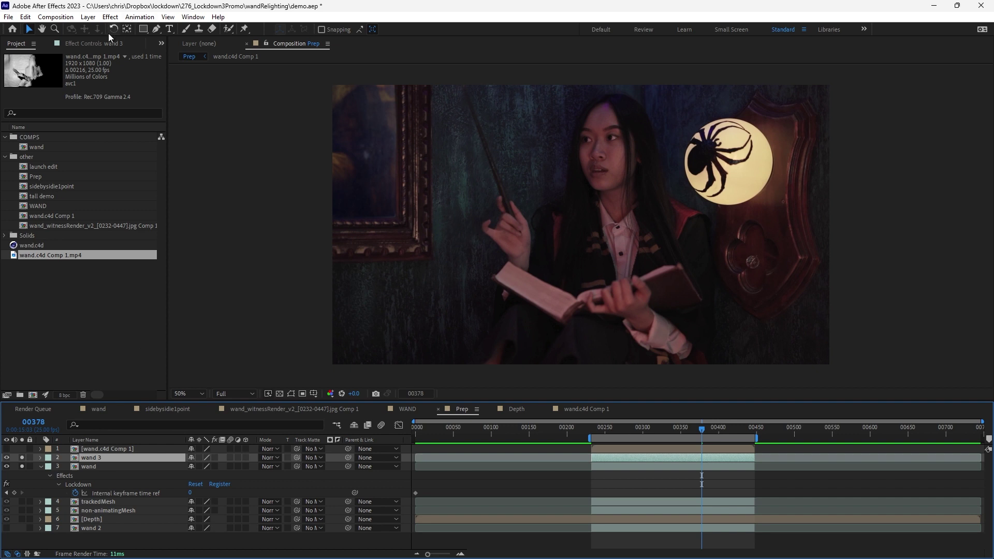
click(95, 44)
click(48, 65)
key(Delete)
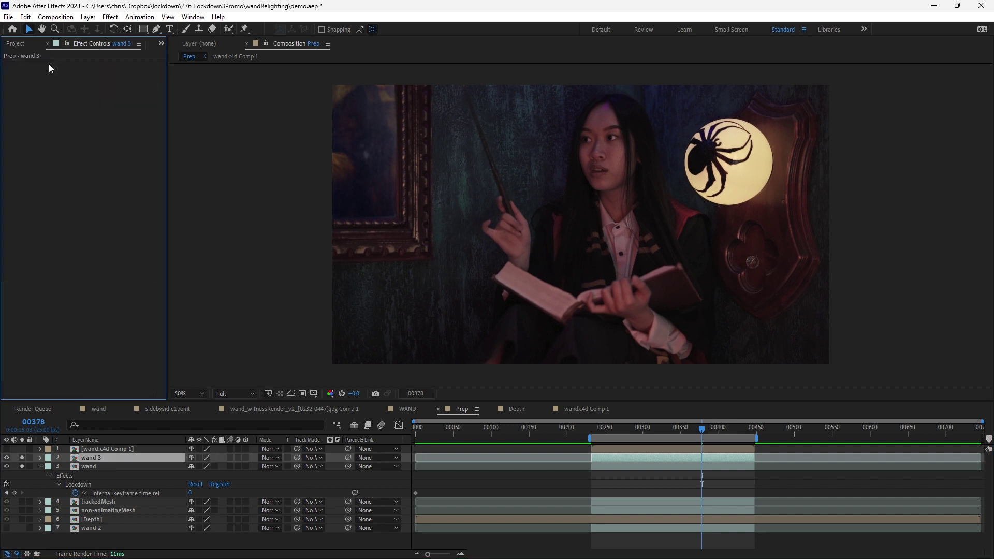
- Save an incremented project copy, delete layers wand through wand 2, and unsolo wand 3
click(117, 466)
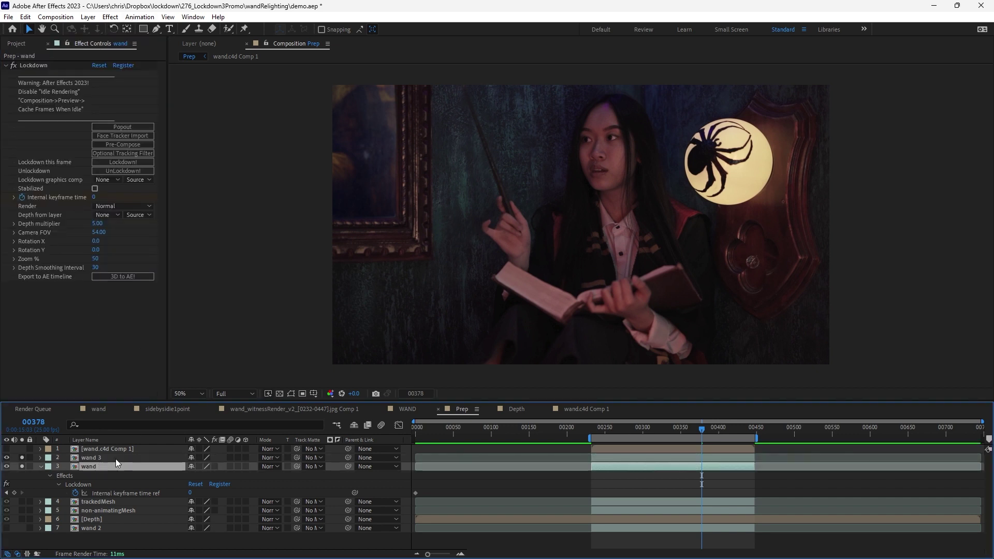
key(ctrl+alt+shift+s)
shift+click(93, 525)
key(Delete)
click(22, 457)
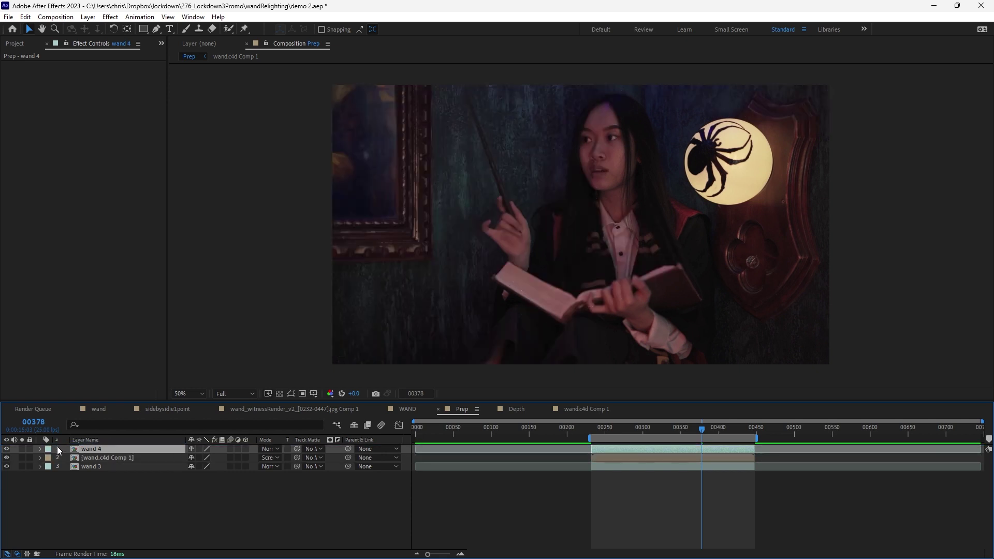
- Solo wand 4 and apply a Tint effect to it
click(22, 449)
click(110, 17)
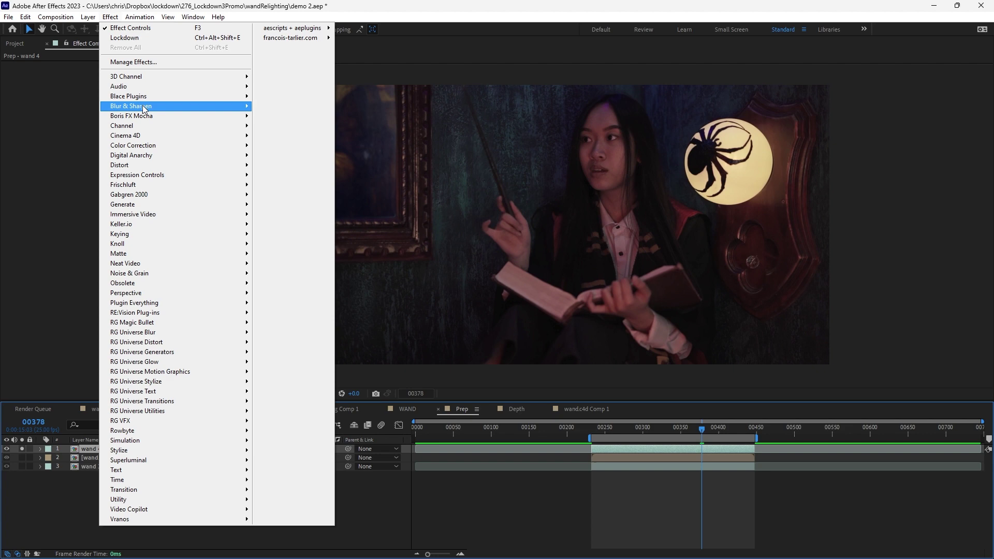
mouse_move(166, 145)
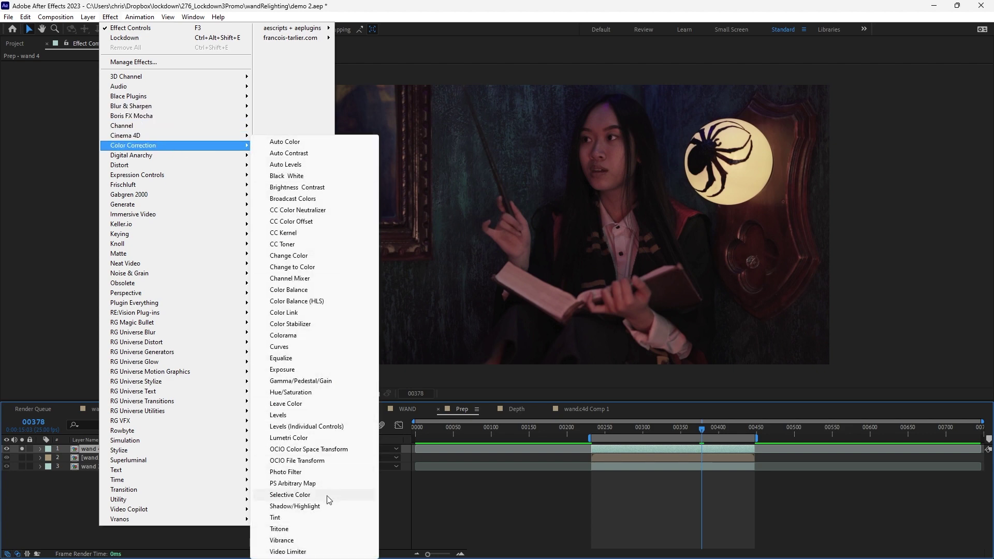
click(317, 516)
- Add Curves to wand 4 with the white point pulled far left for high contrast
click(116, 19)
mouse_move(196, 147)
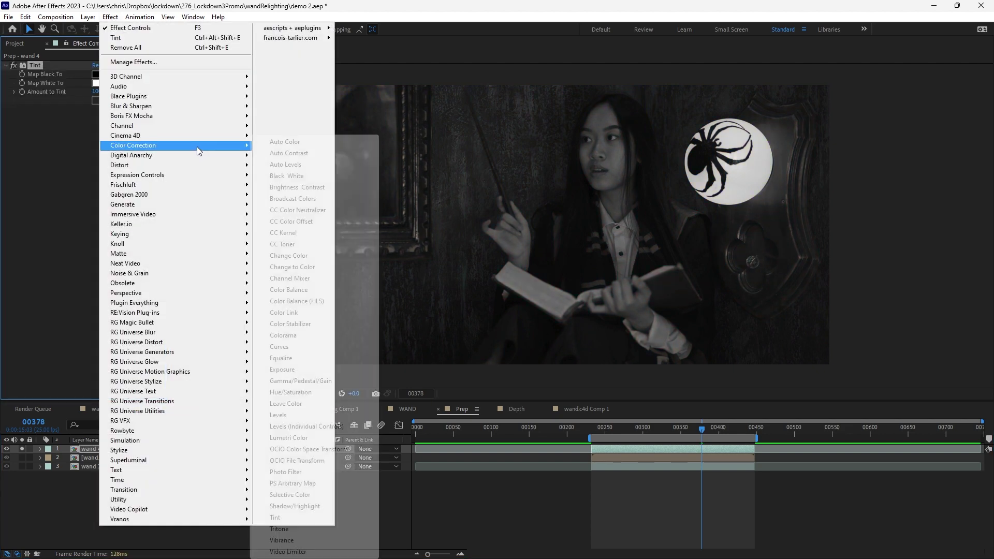
click(311, 347)
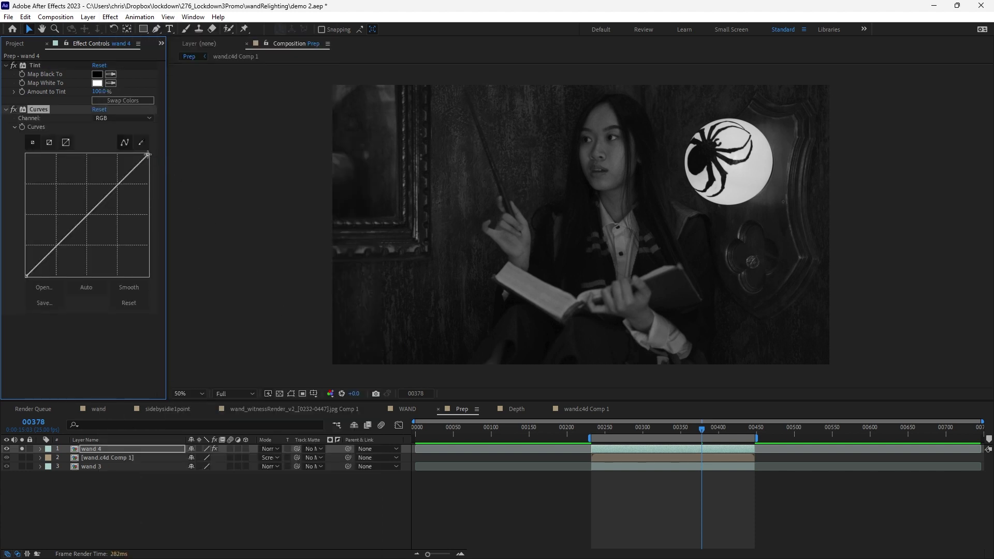
drag(149, 154, 72, 132)
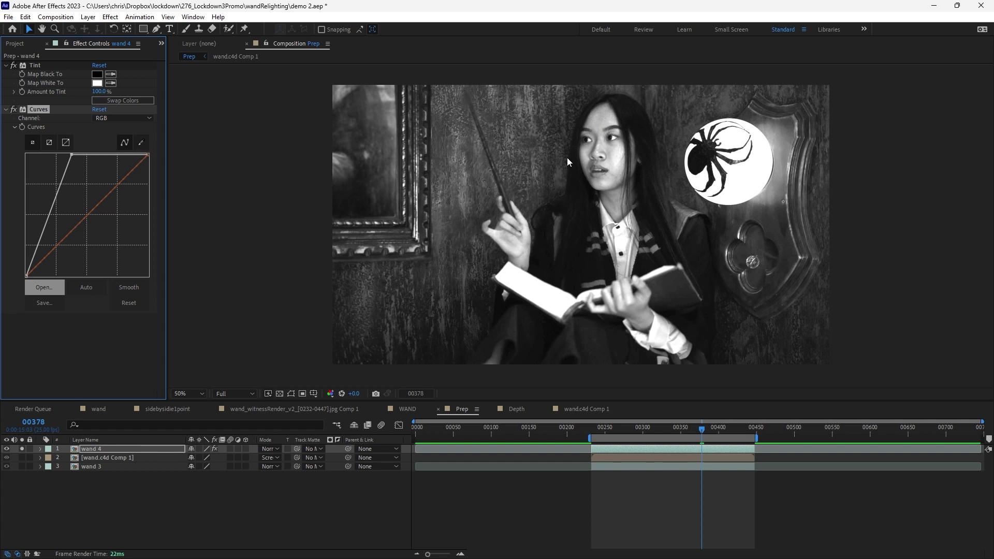
- Set wand 4 as the track matte of wand.c4d Comp 1, check the composite, and save
click(130, 458)
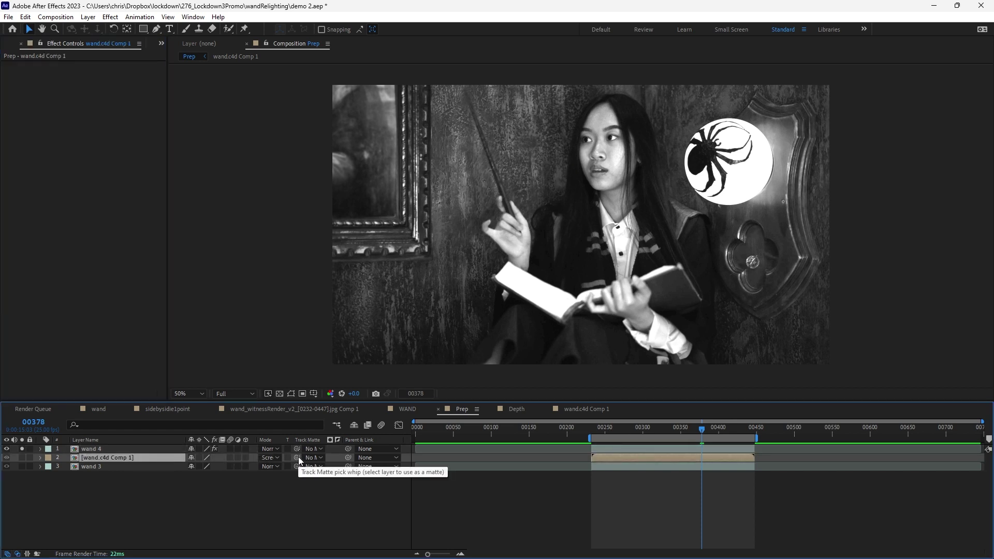
drag(299, 456, 153, 447)
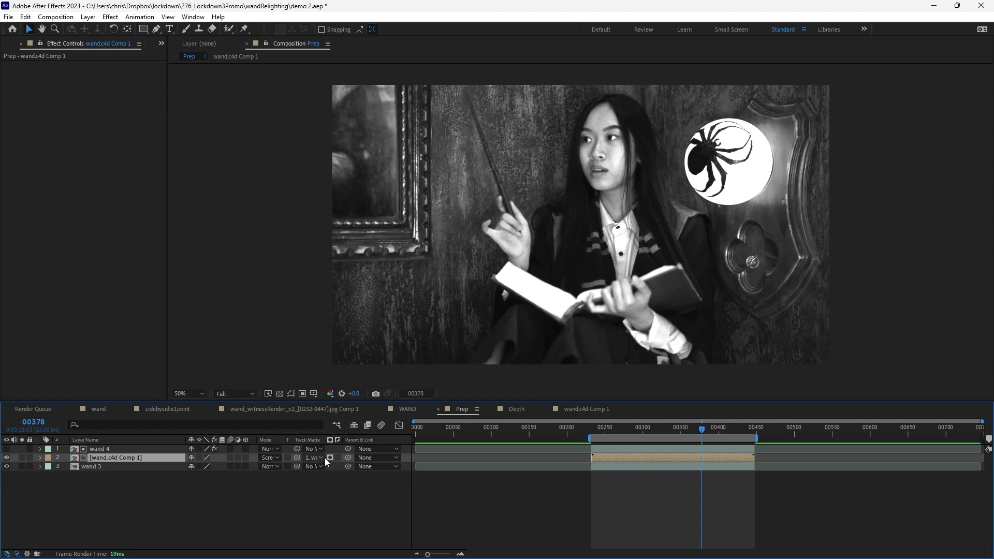
click(596, 430)
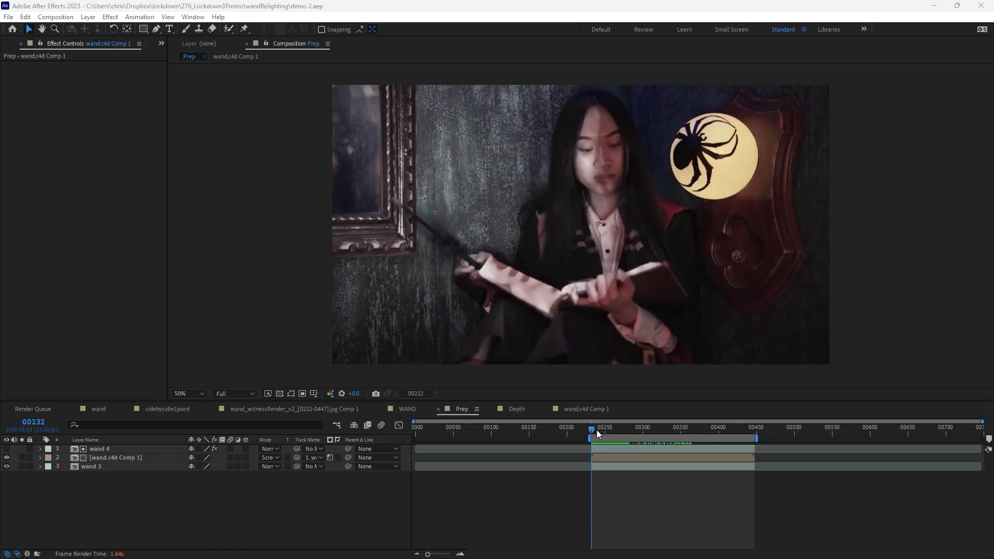
key(ctrl+s)
mouse_move(599, 430)
mouse_down()
mouse_move(669, 431)
mouse_move(620, 442)
mouse_move(686, 437)
mouse_move(598, 445)
mouse_up()
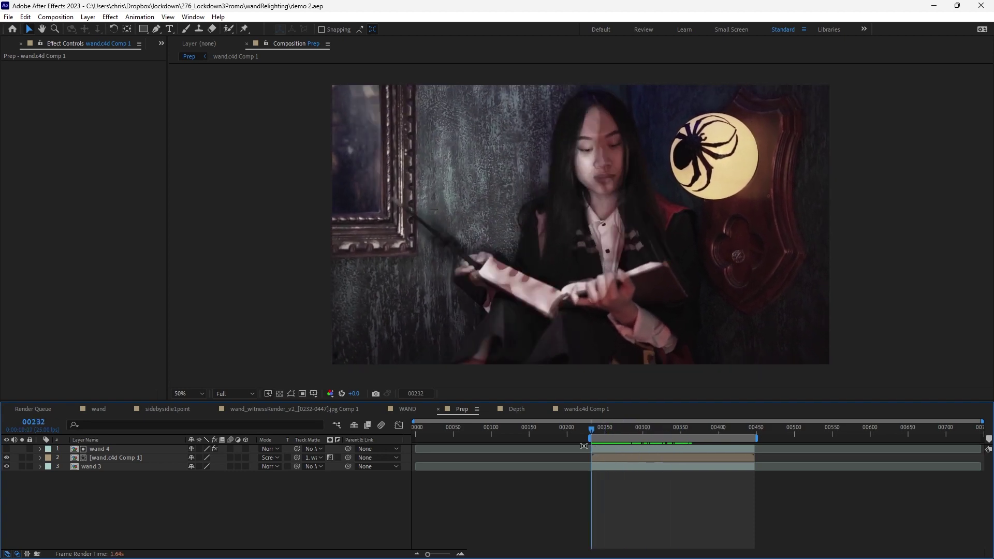
click(107, 455)
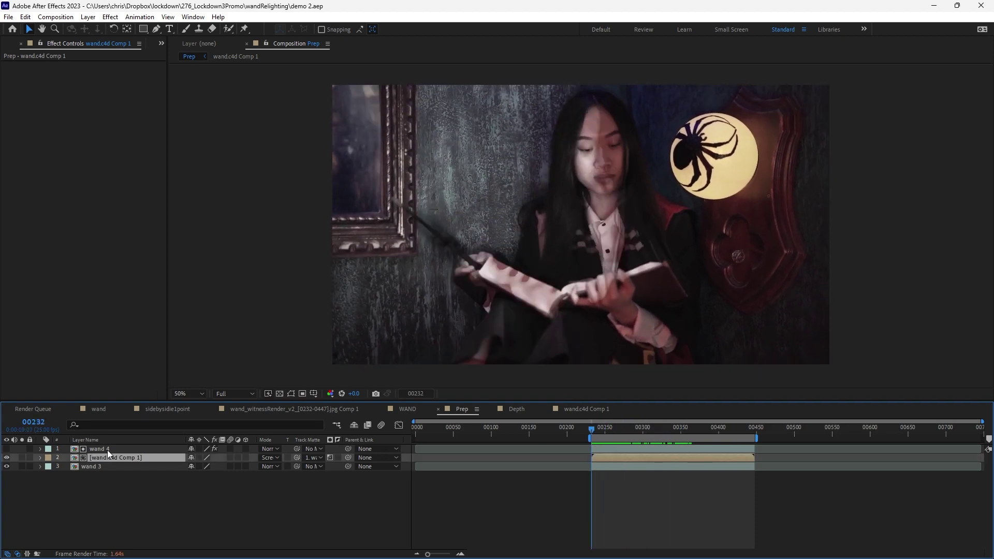
- Add a Photo Filter to wand.c4d Comp 1 with a custom bright blue (07B0FF) colour
click(111, 17)
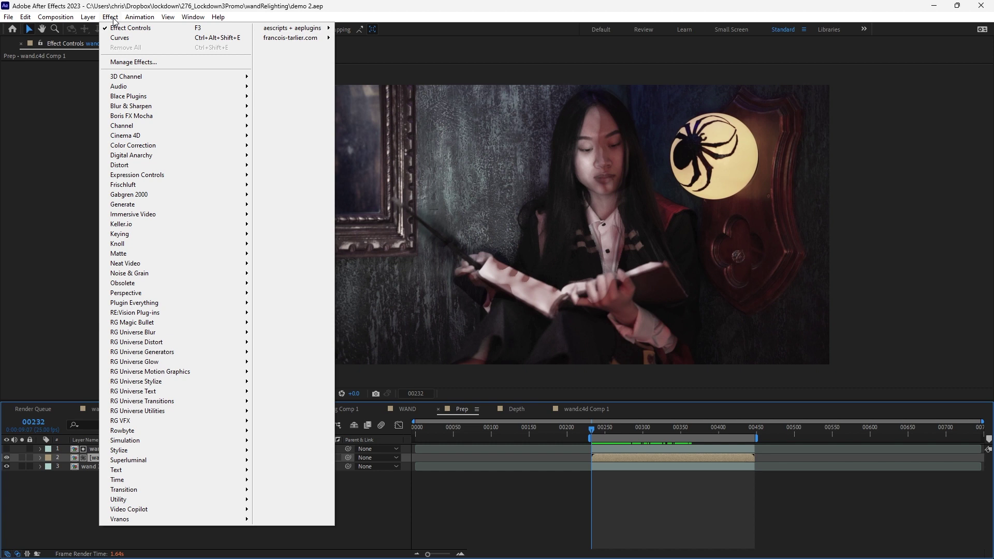
mouse_move(195, 145)
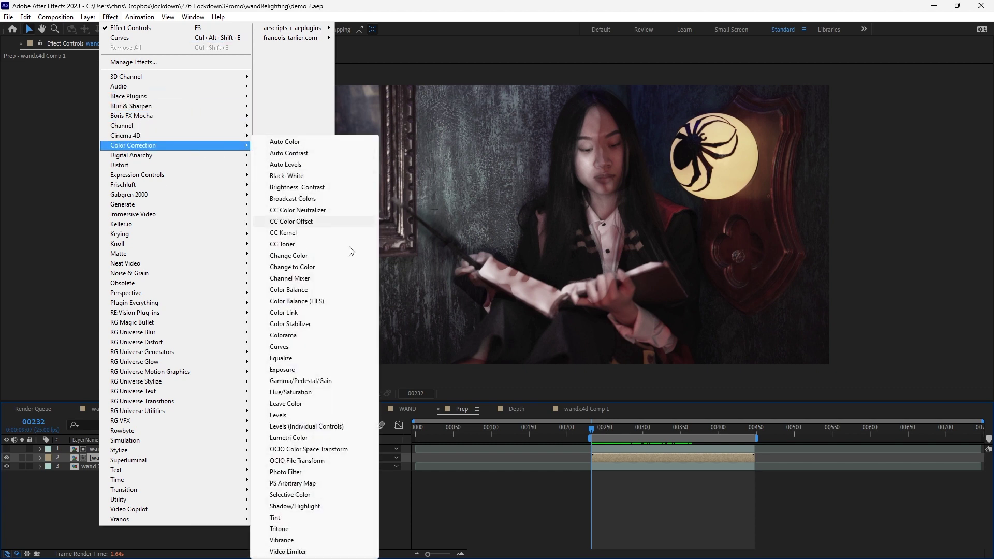
click(288, 471)
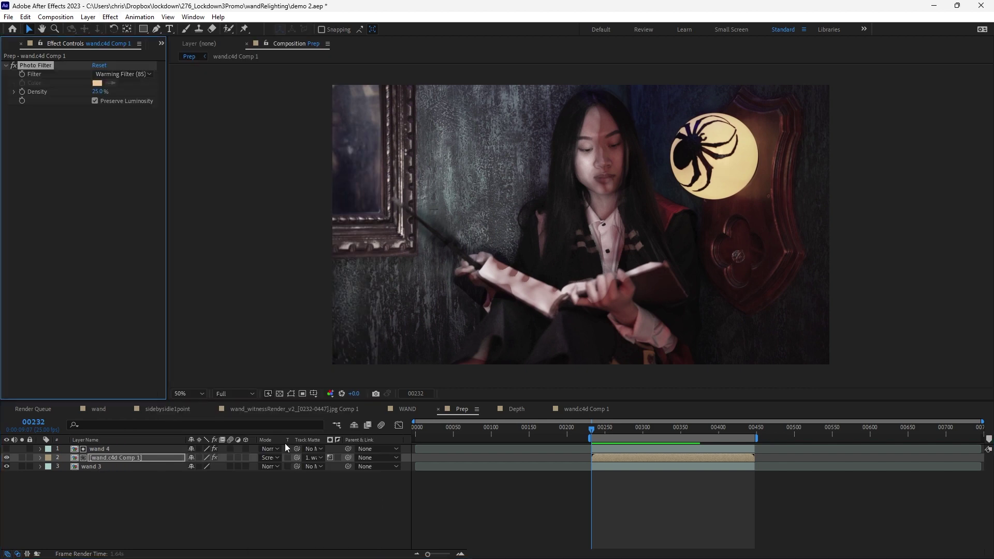
click(148, 74)
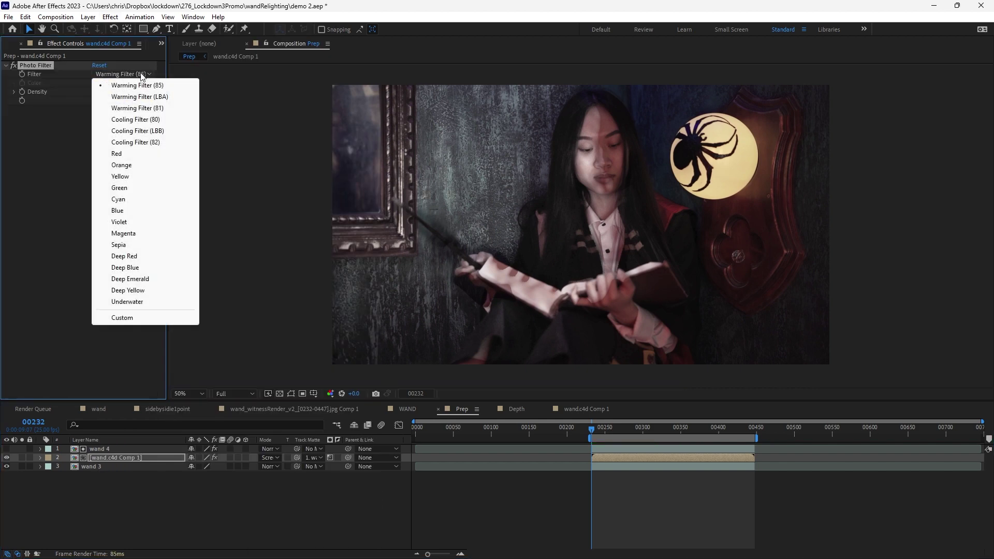
click(122, 318)
click(97, 82)
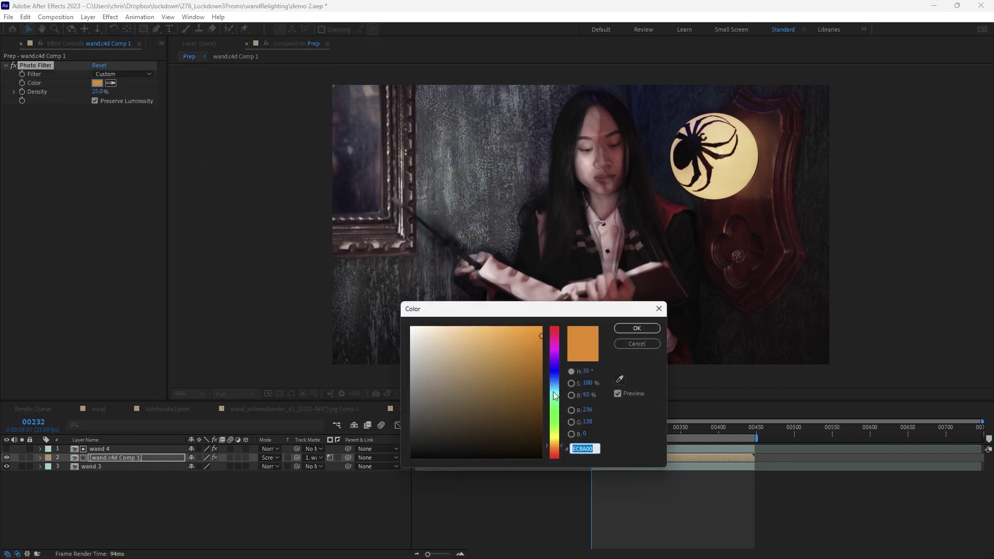
drag(552, 396, 553, 385)
click(539, 327)
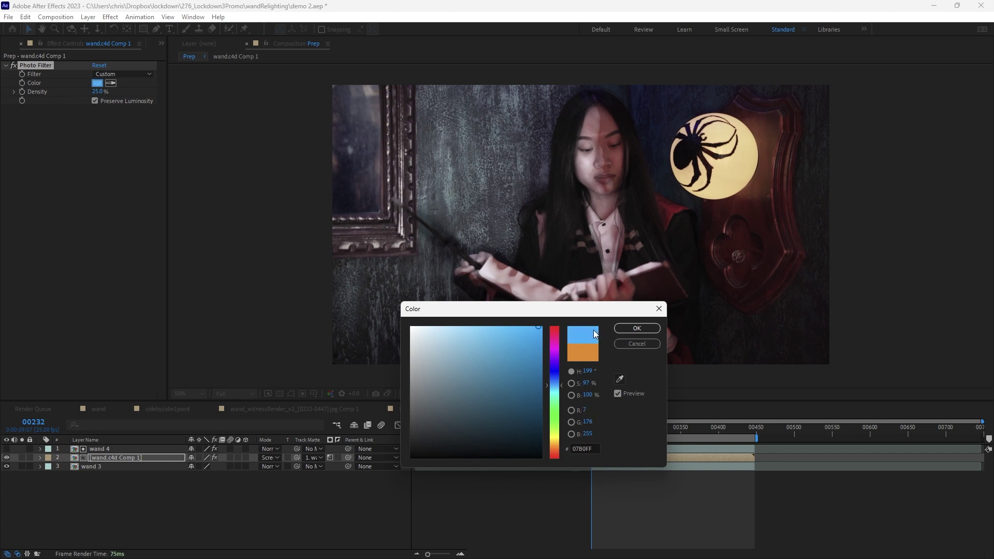
click(637, 328)
- Raise the Photo Filter density to 100% and turn off Preserve Luminosity
drag(101, 94, 171, 106)
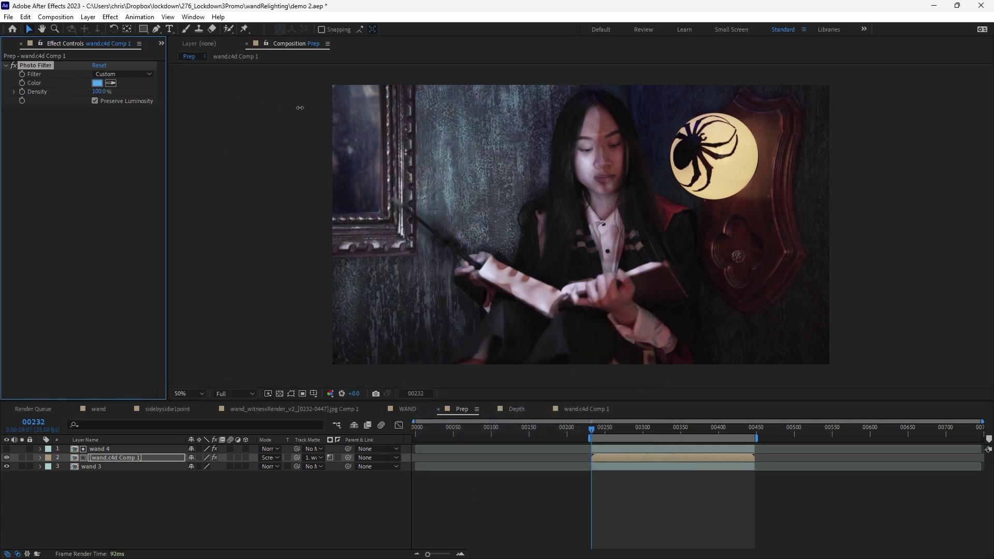
click(94, 101)
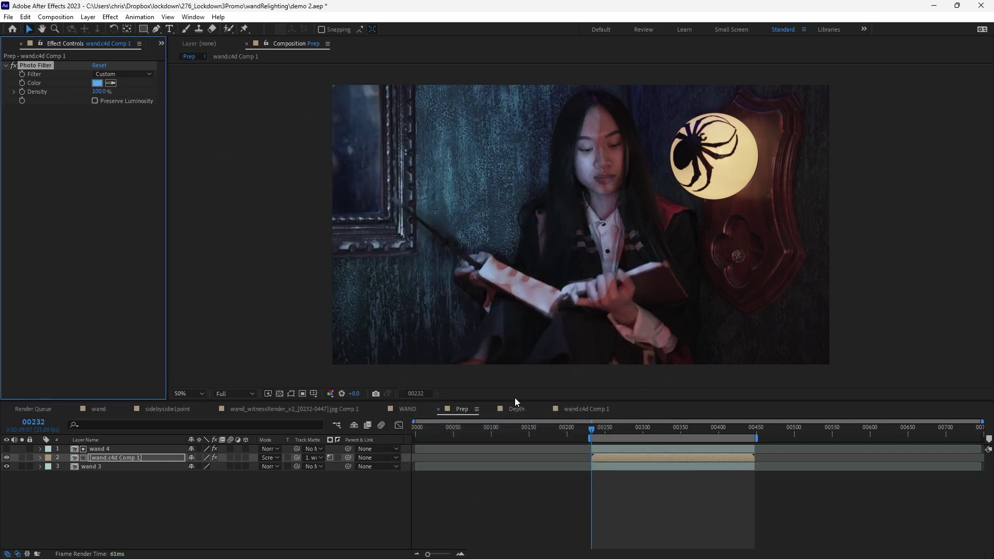
drag(593, 434, 683, 436)
- Inspect the wand 4 matte, then clear the track matte and solo the blue render layer
click(110, 16)
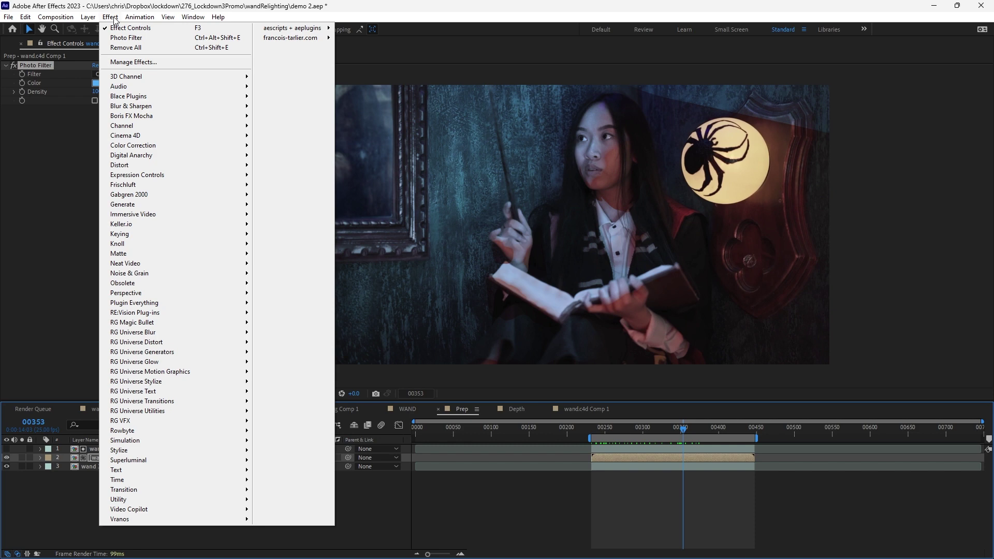
click(114, 20)
click(6, 449)
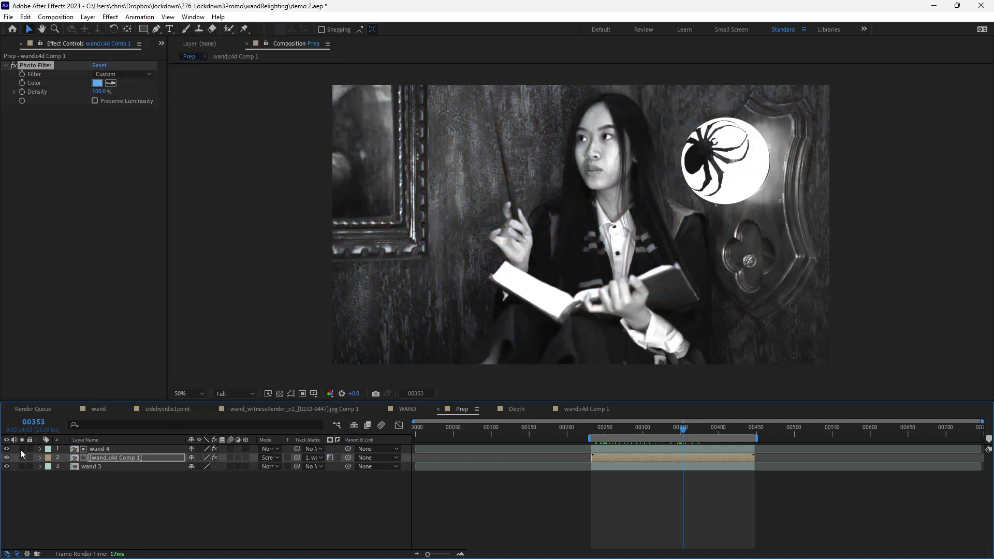
click(22, 449)
click(7, 449)
click(22, 449)
click(313, 458)
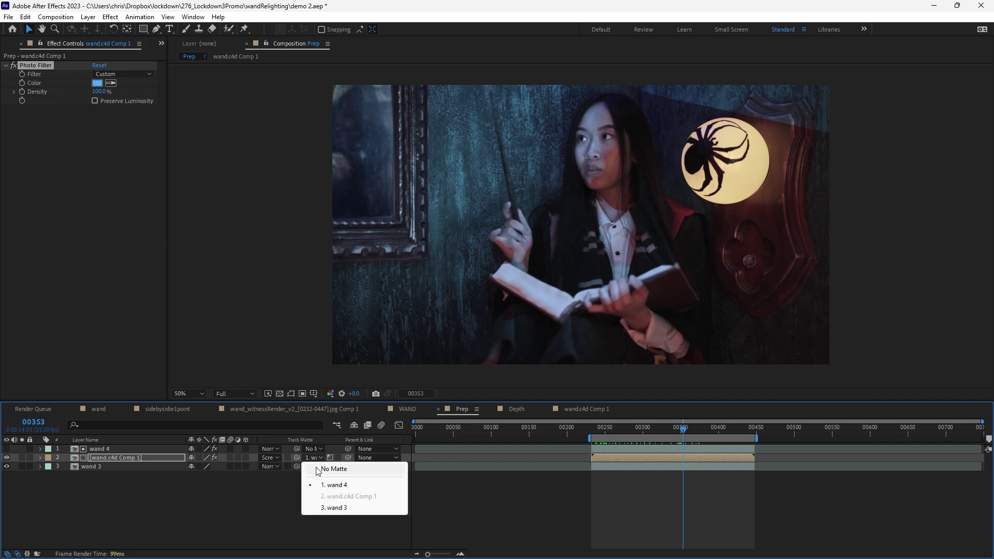
click(316, 471)
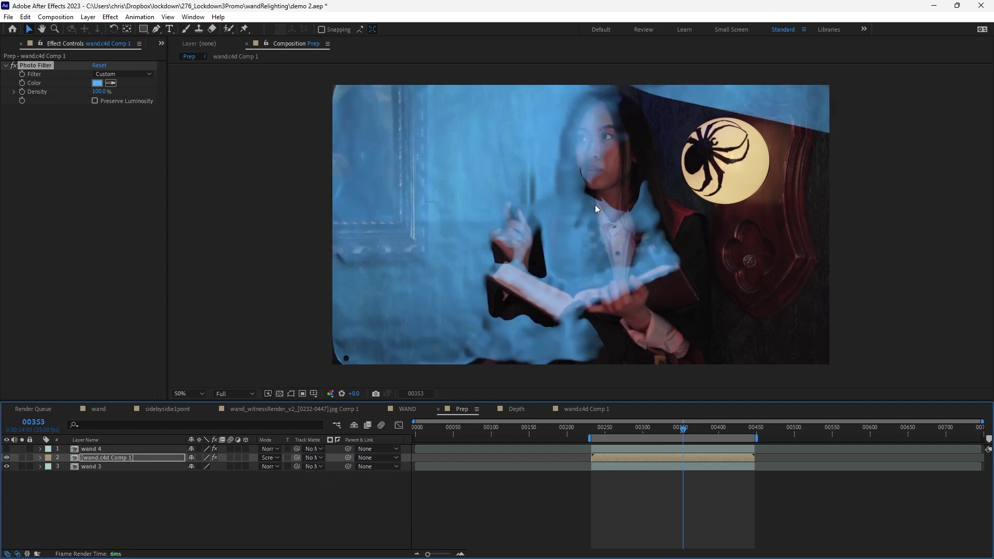
click(22, 458)
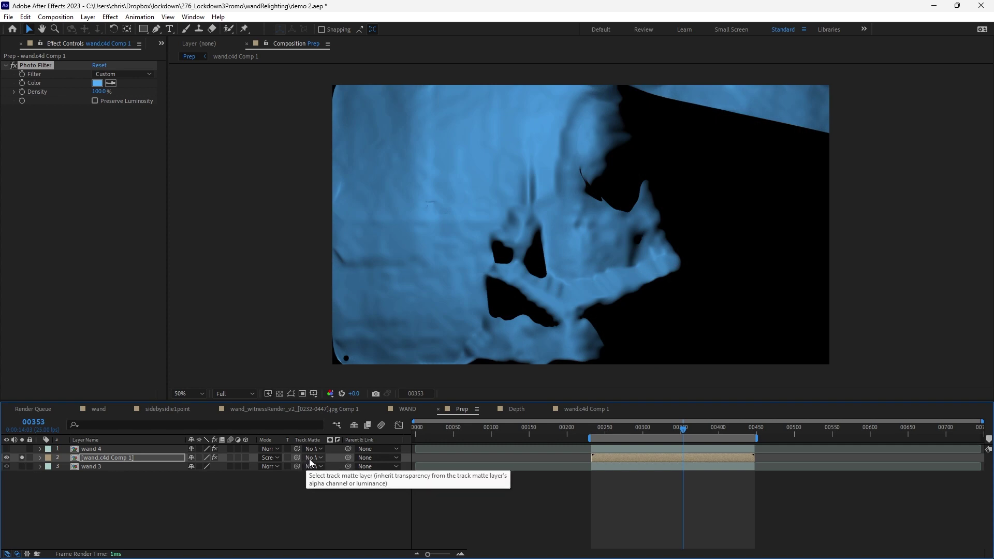
- Add a Fast Box Blur of radius 18 and re-pick wand 4 as the track matte
click(111, 17)
mouse_move(240, 105)
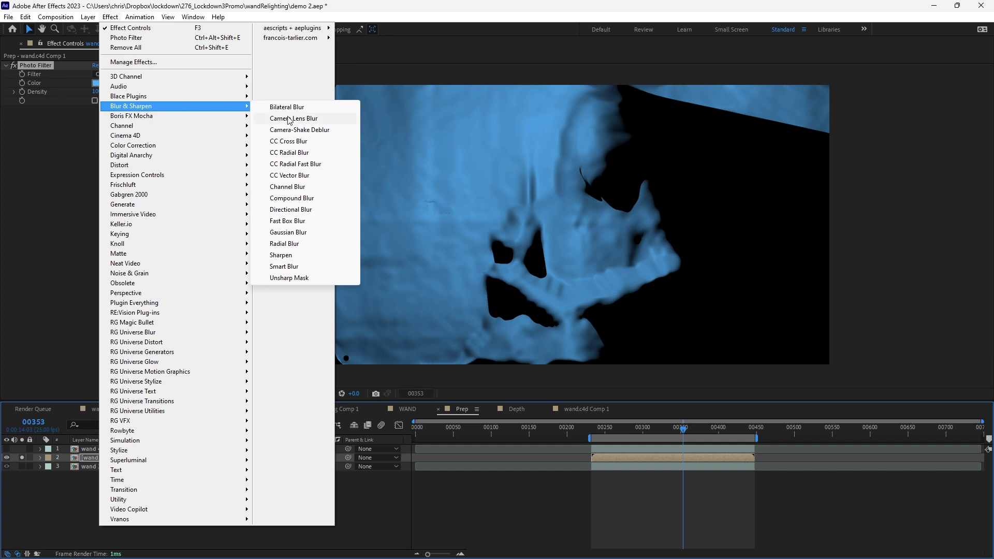
click(298, 221)
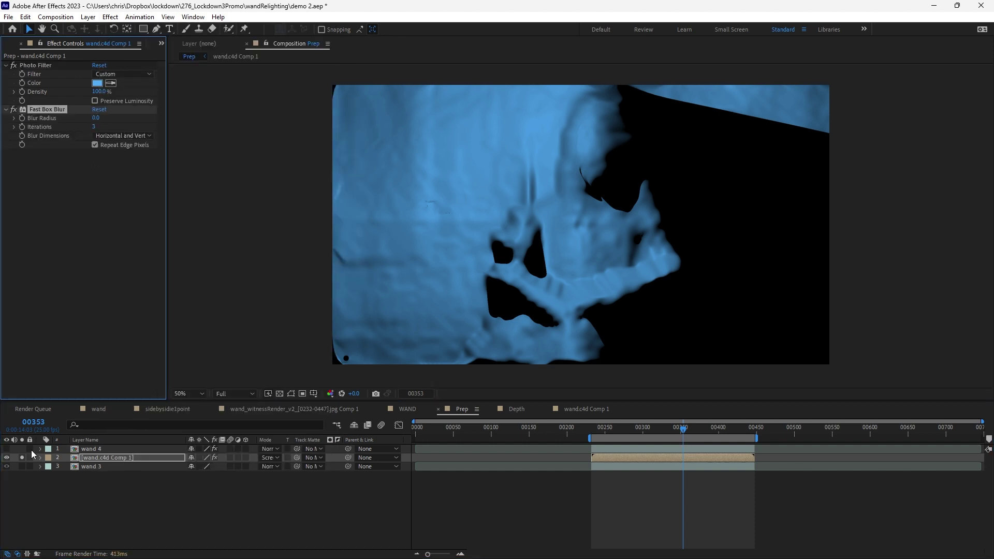
drag(297, 457, 179, 452)
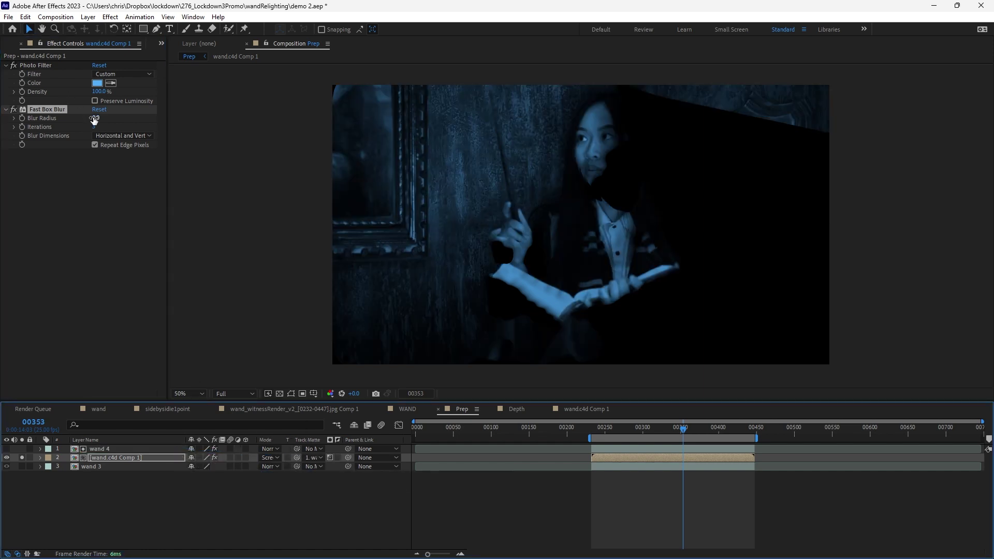
mouse_move(95, 118)
mouse_down()
mouse_move(103, 118)
mouse_move(88, 118)
mouse_up()
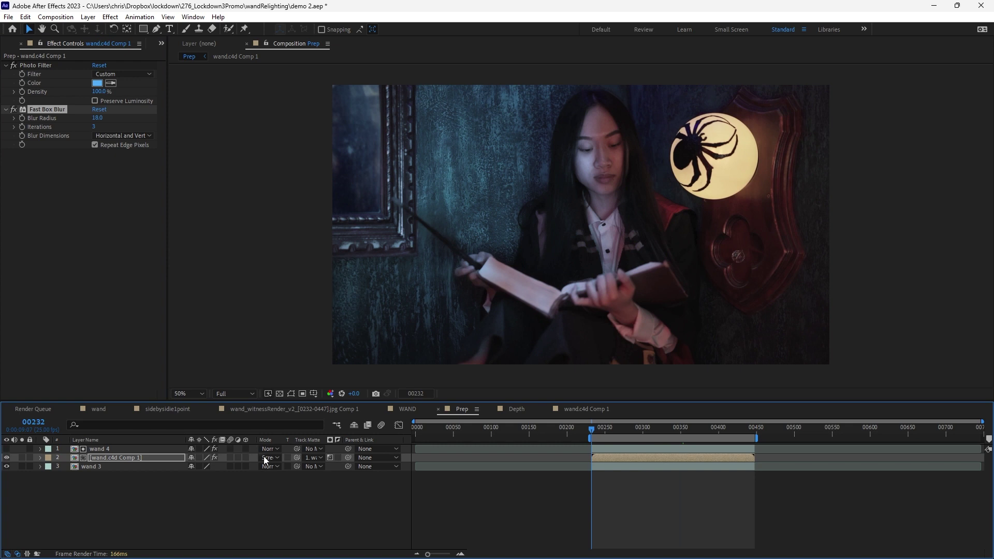
- Change layer 2's blend mode from Screen to Add, then preview the wand-lit composite
click(265, 459)
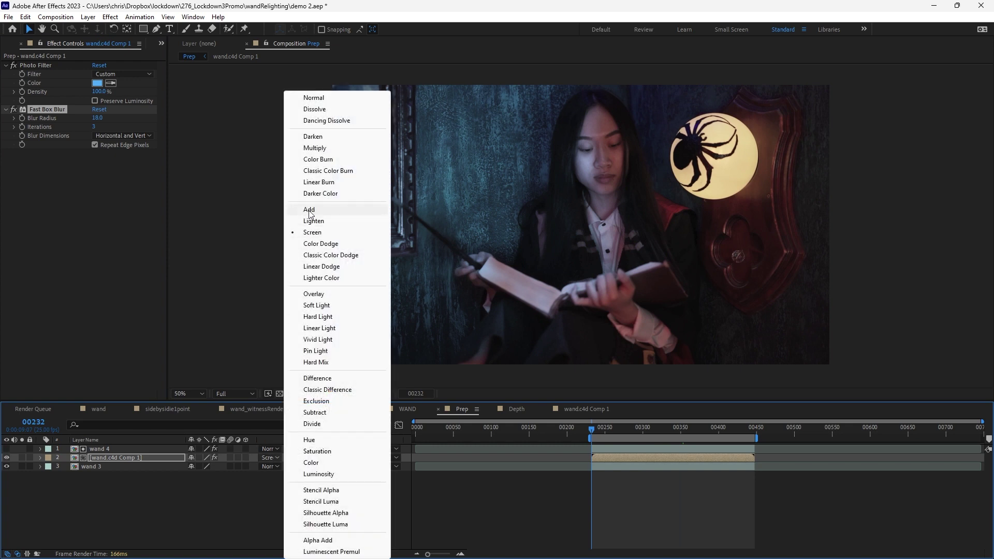
click(310, 209)
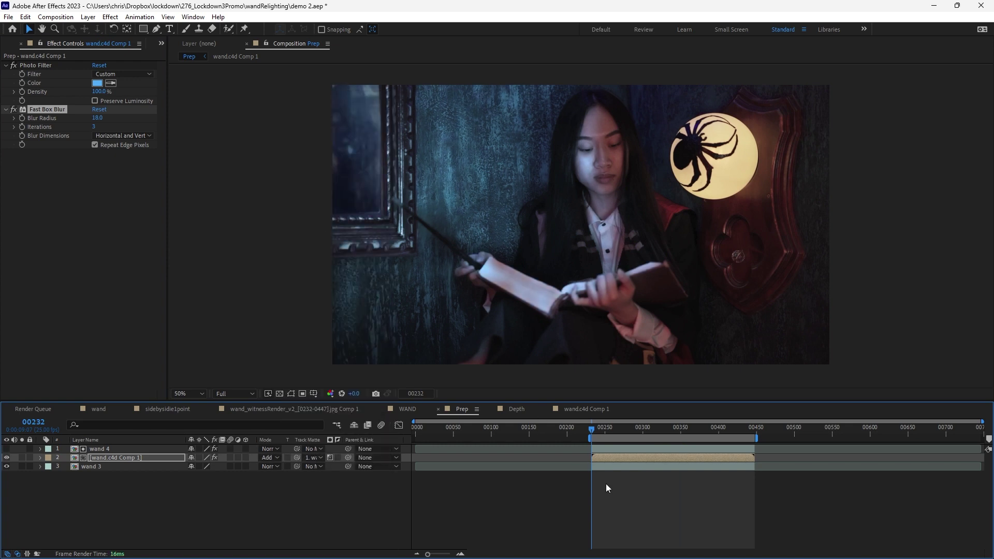
click(592, 491)
key(space)
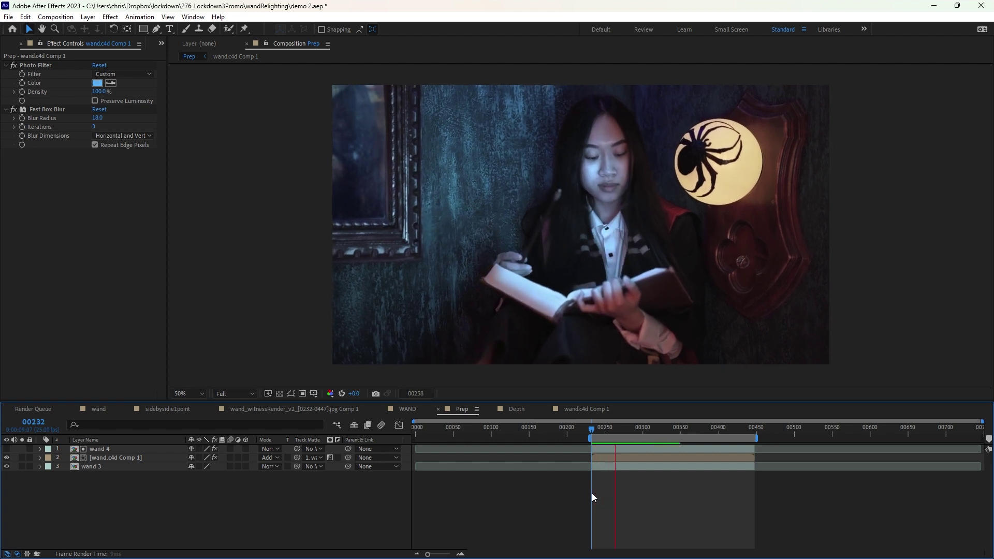